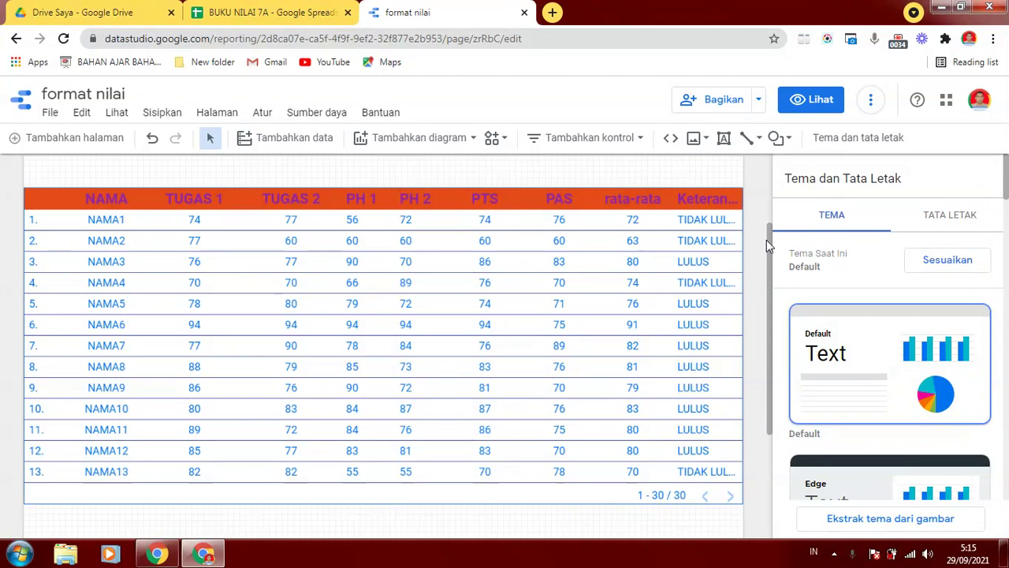
Select the grades table in the report and look over its score, rata-rata and Keterangan columns
mouse_move(777, 247)
mouse_down()
mouse_move(784, 190)
mouse_move(789, 244)
mouse_up()
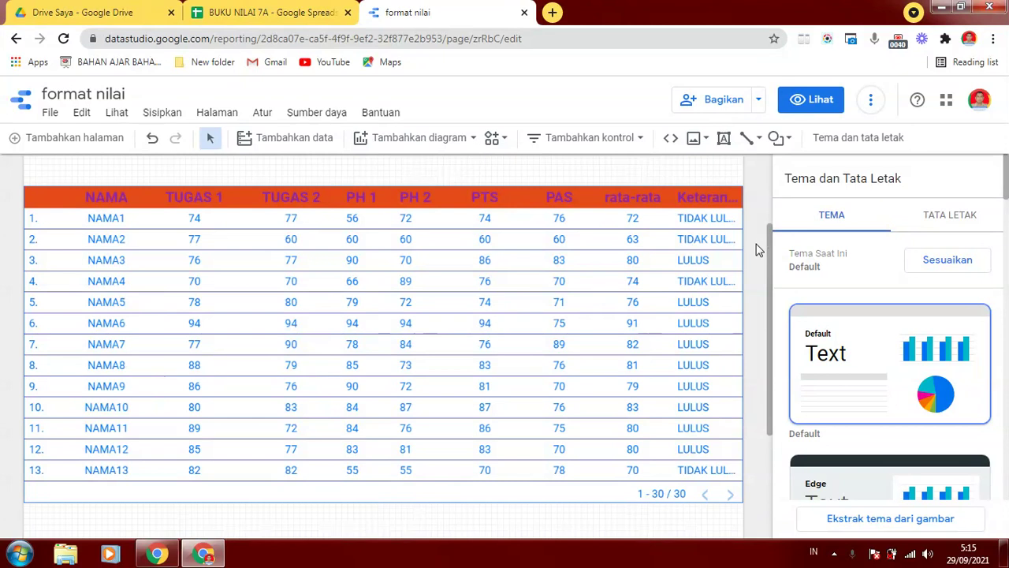
click(158, 263)
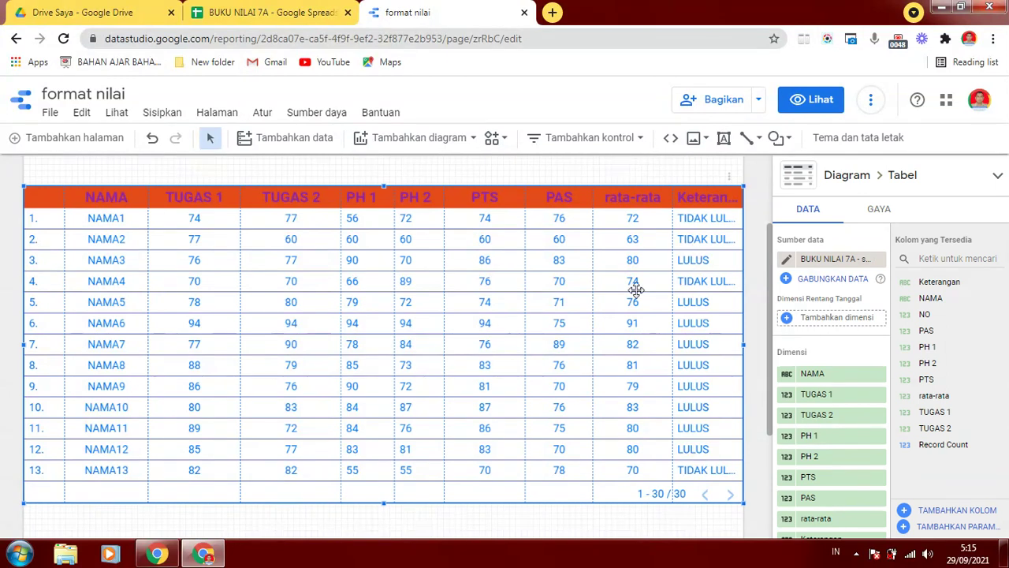
scroll(777, 212, up, 2)
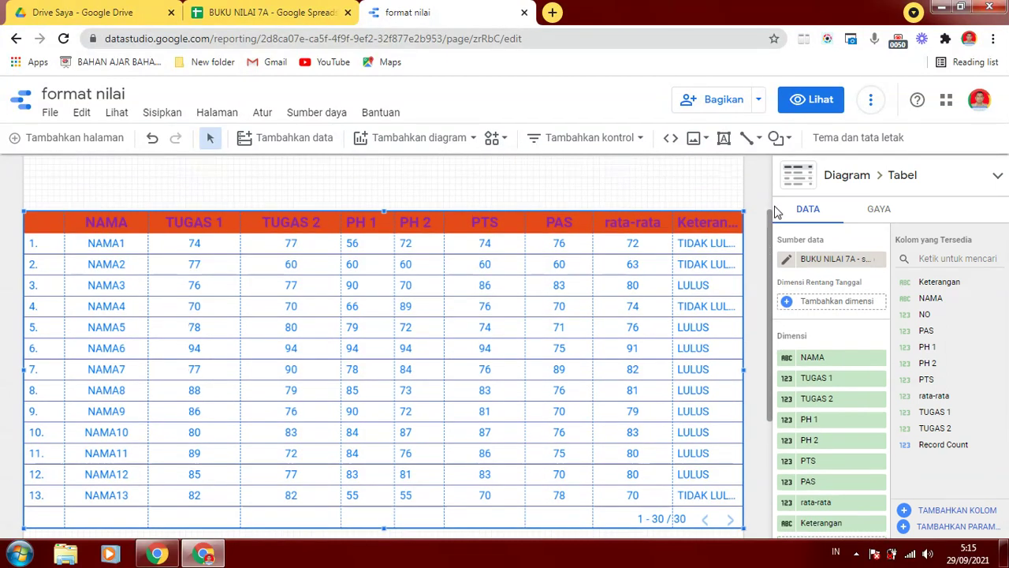
scroll(777, 211, up, 2)
scroll(777, 208, down, 2)
scroll(780, 203, up, 2)
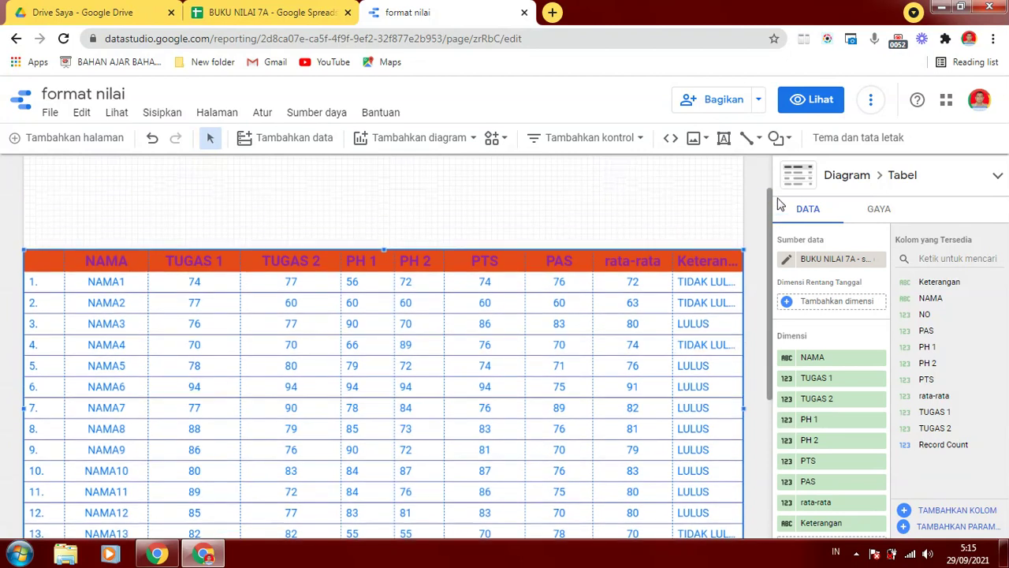
scroll(781, 209, down, 3)
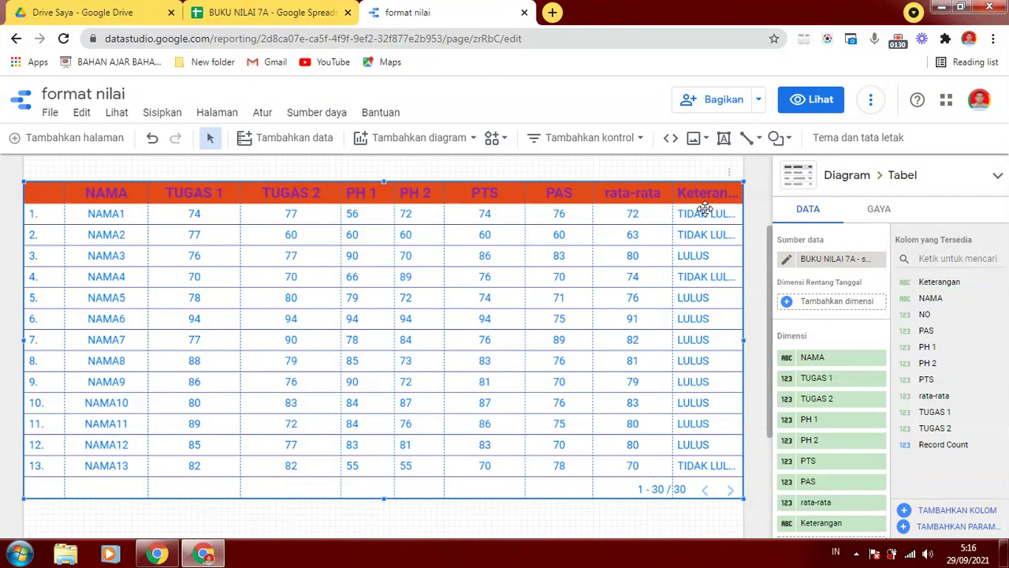
drag(770, 242, 763, 212)
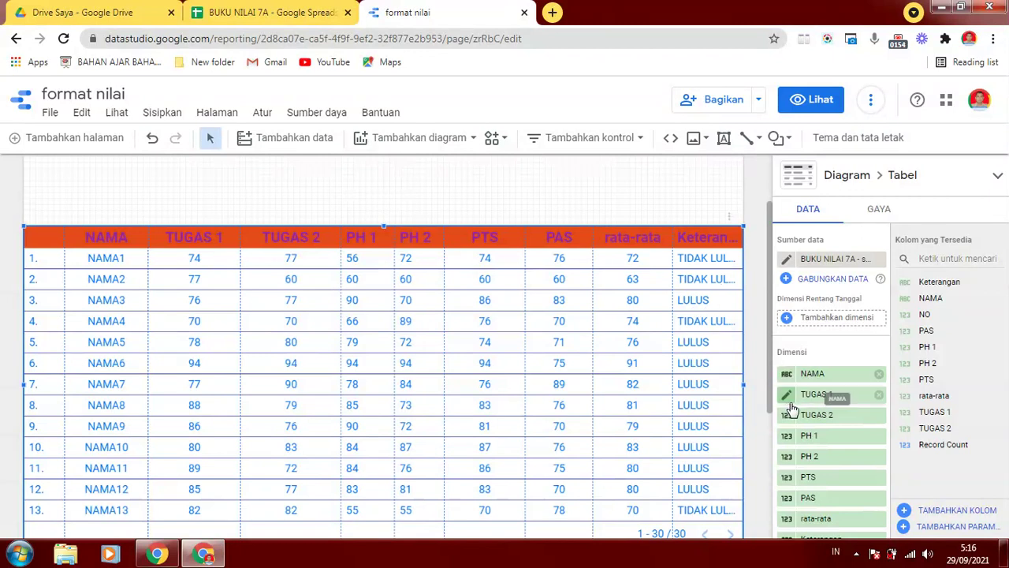
drag(791, 409, 787, 381)
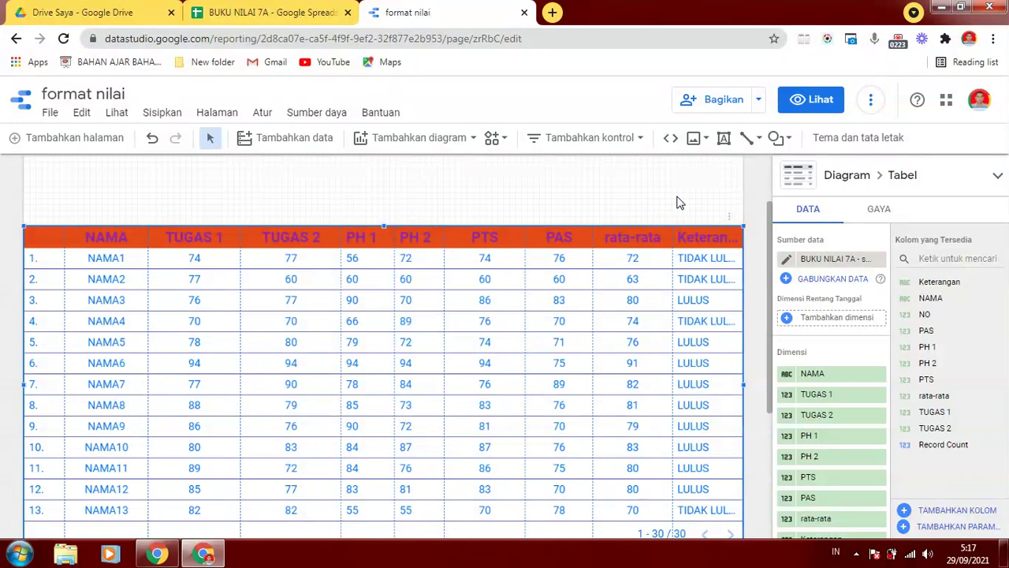
click(478, 189)
click(504, 252)
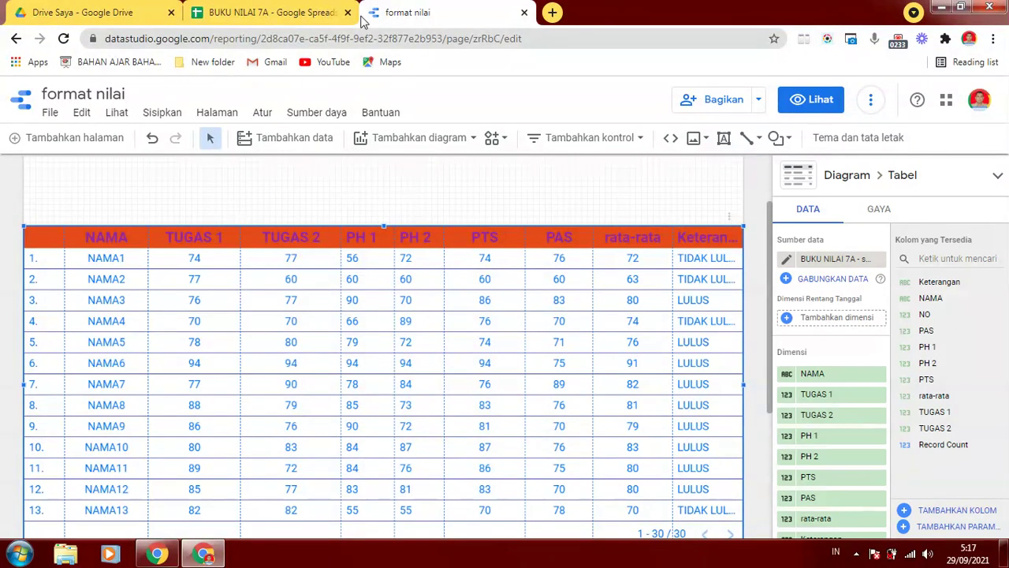
Check the rata-rata and Keterangan formulas in I2 and J2 of the BUKU NILAI 7A spreadsheet, and return to the format nilai report
click(295, 12)
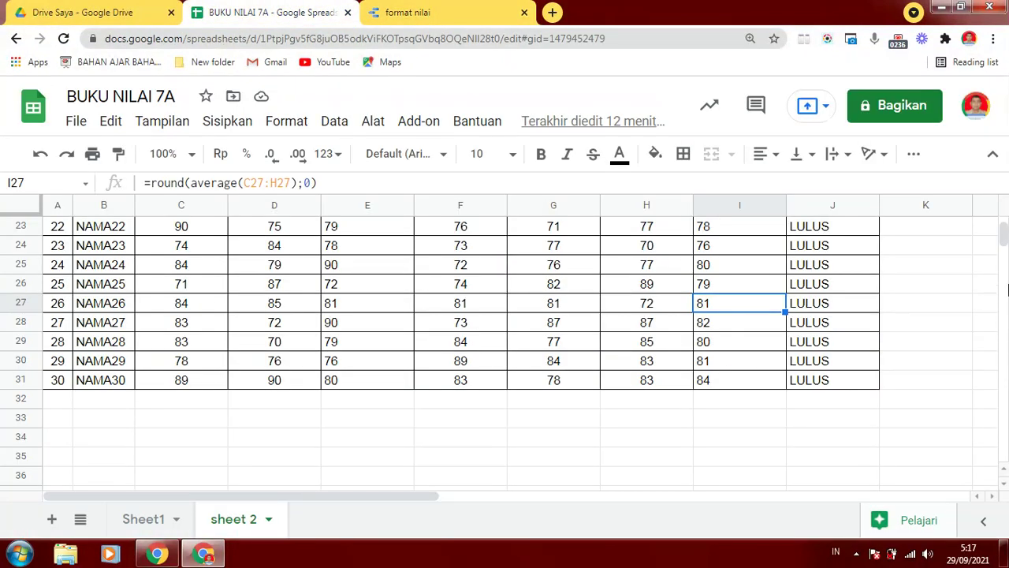
scroll(1003, 236, up, 5)
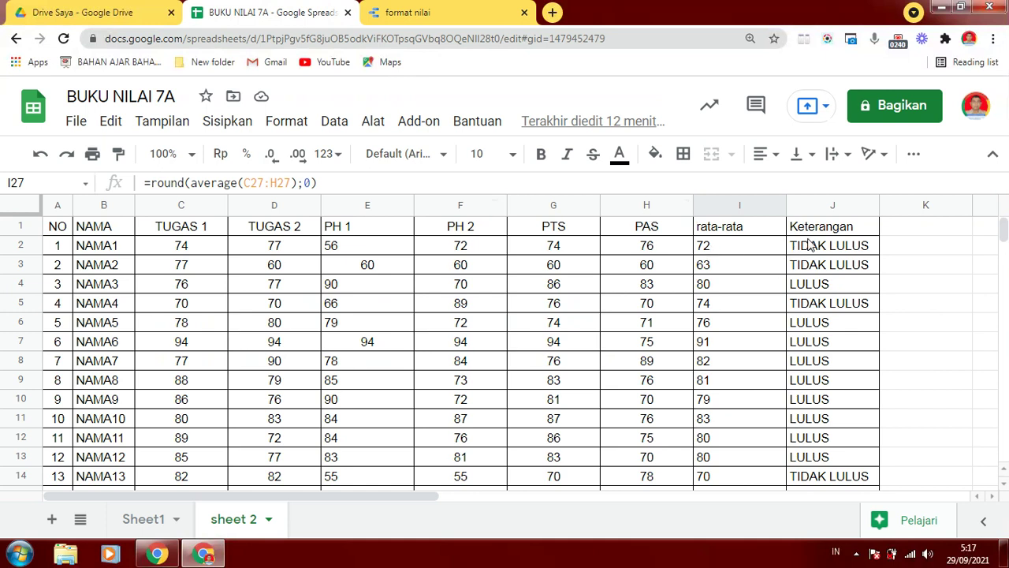
click(750, 251)
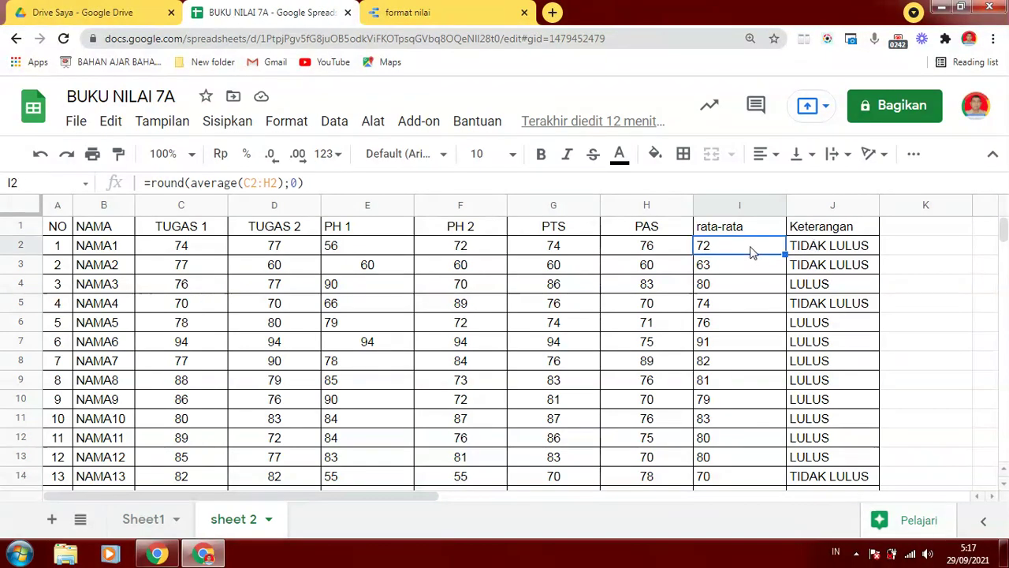
click(837, 250)
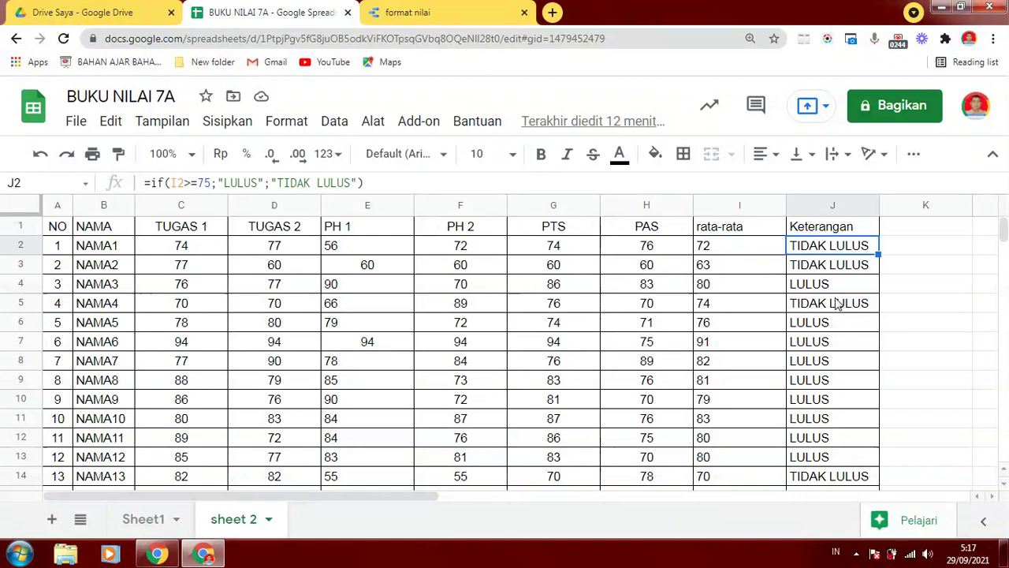
click(446, 17)
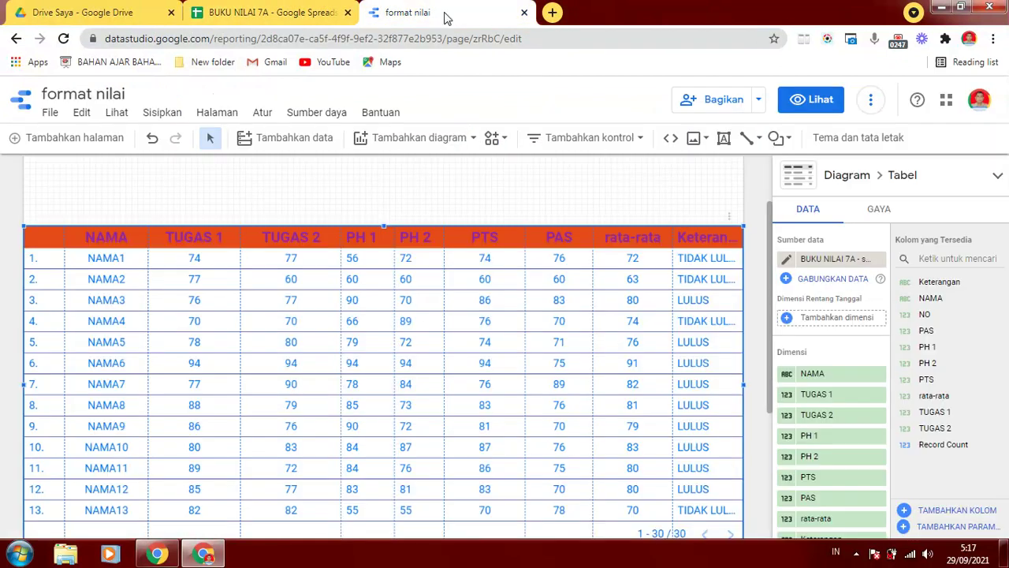
Create a single-color conditional formatting rule for the grades table, based on the rata-rata column
click(481, 176)
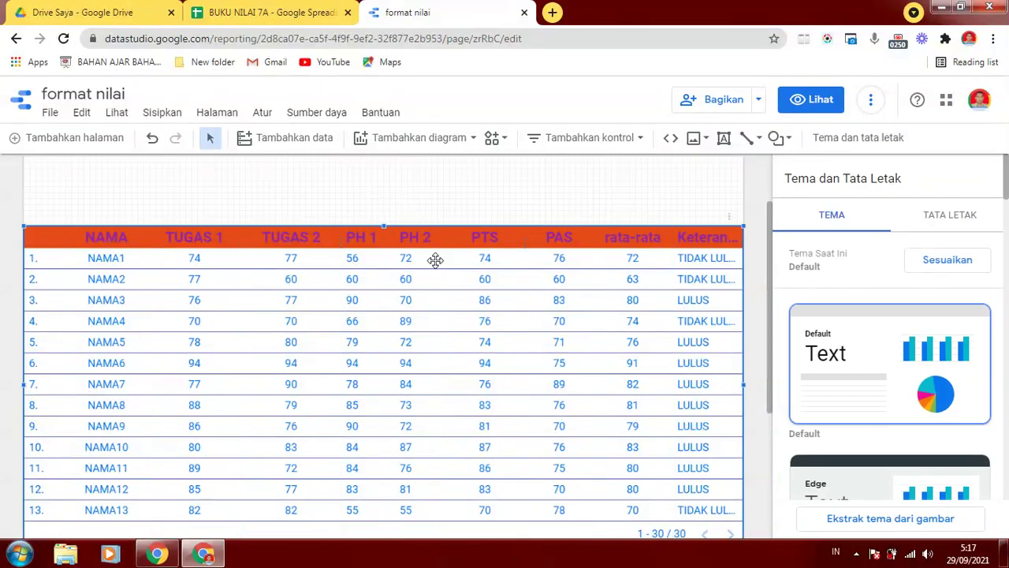
click(435, 260)
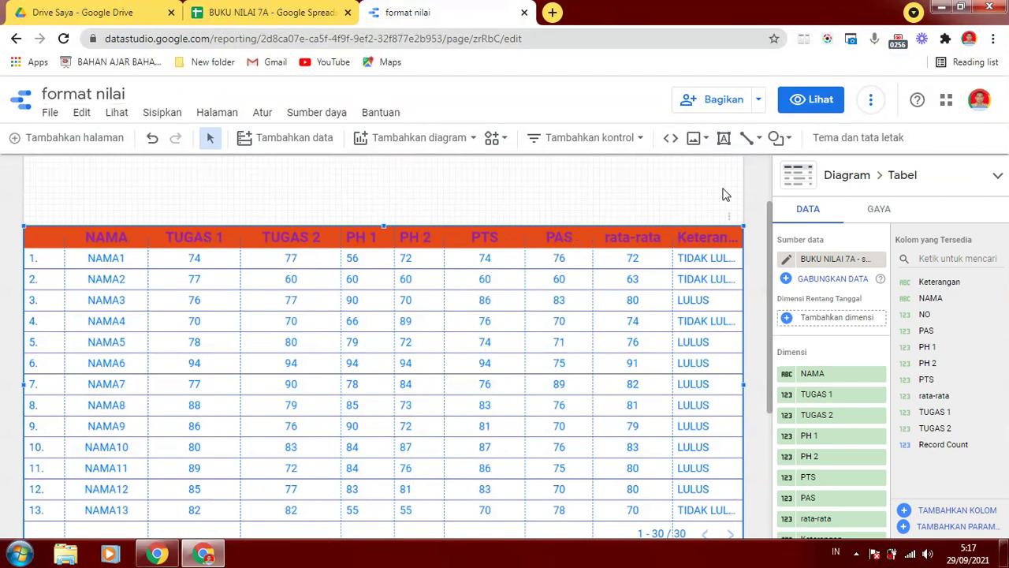
click(880, 210)
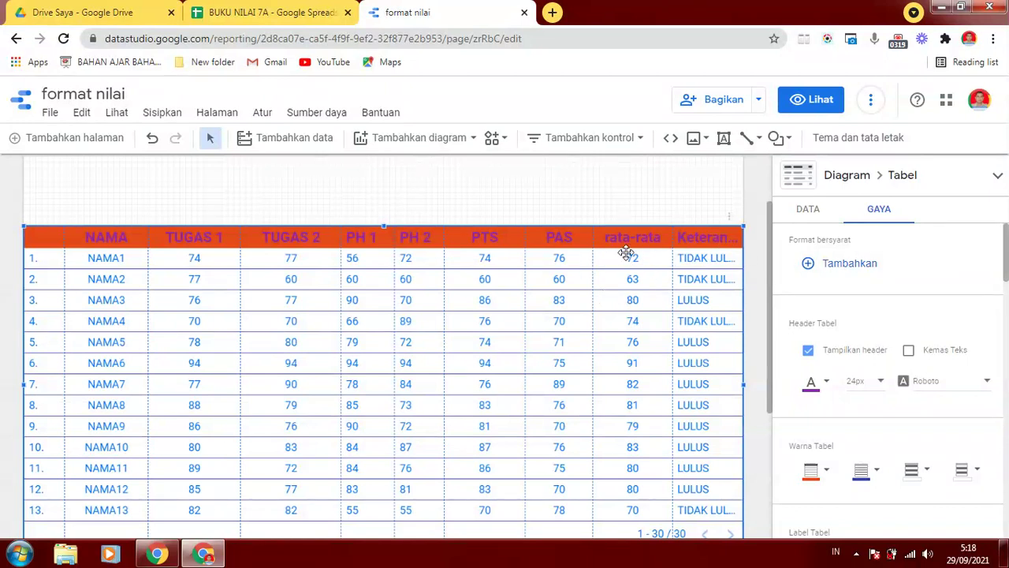
click(850, 265)
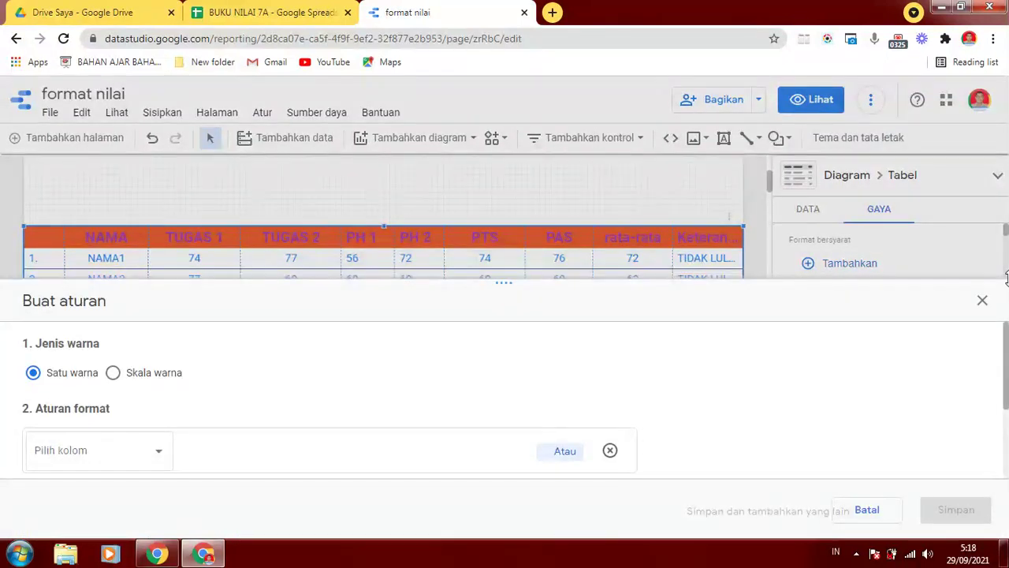
scroll(1007, 335, down, 1)
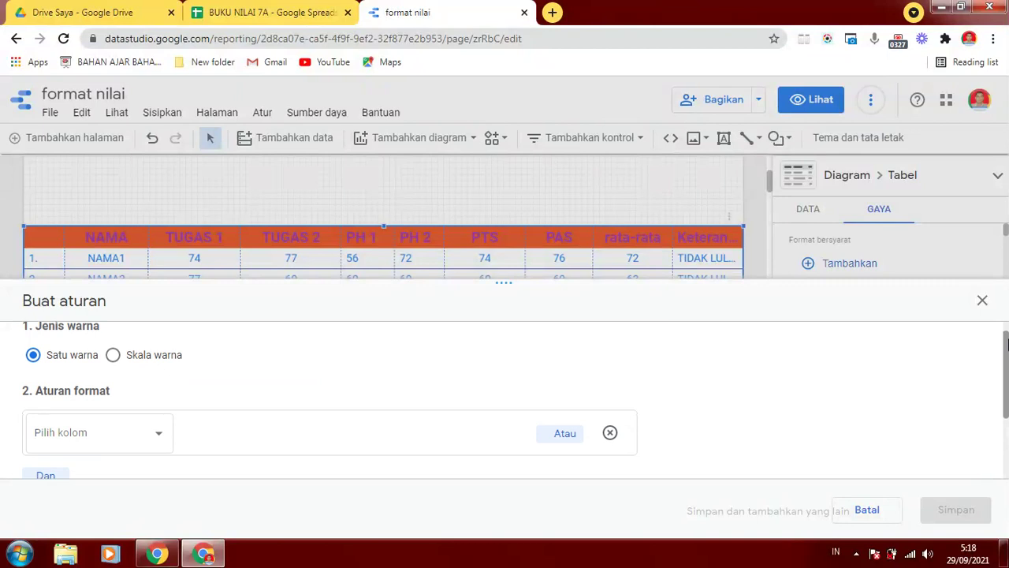
click(159, 425)
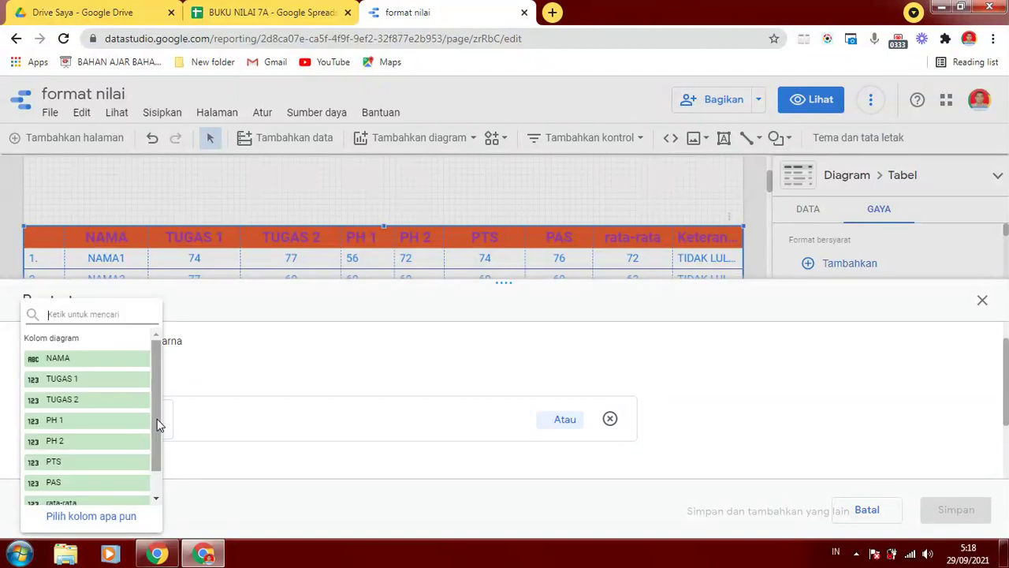
scroll(154, 465, down, 1)
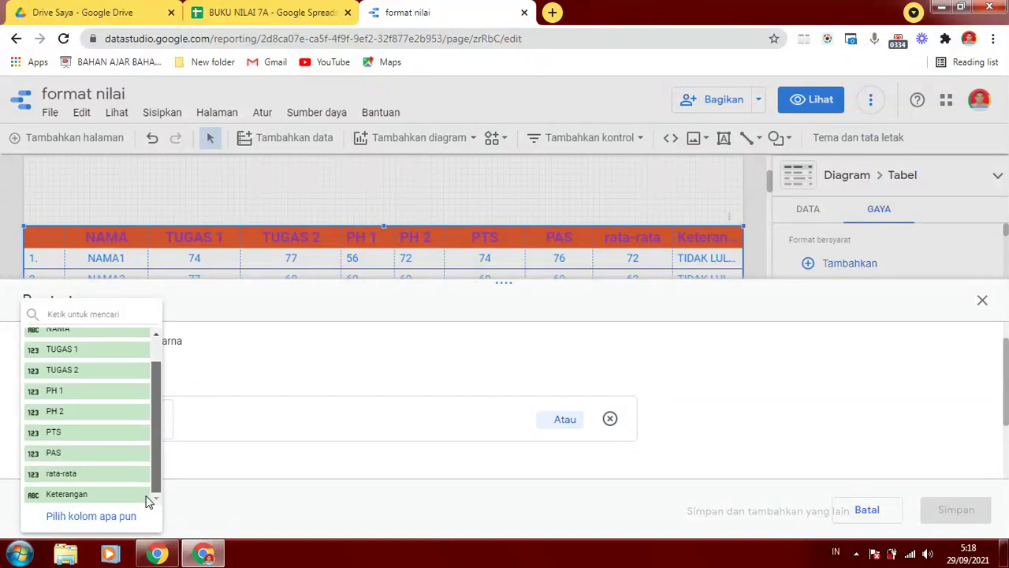
click(74, 500)
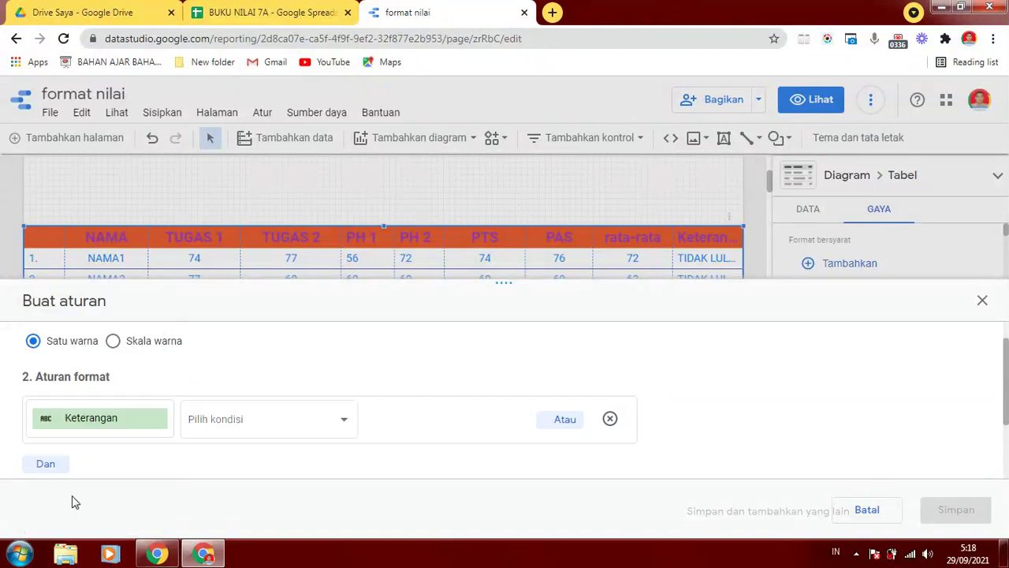
click(158, 418)
scroll(161, 424, down, 1)
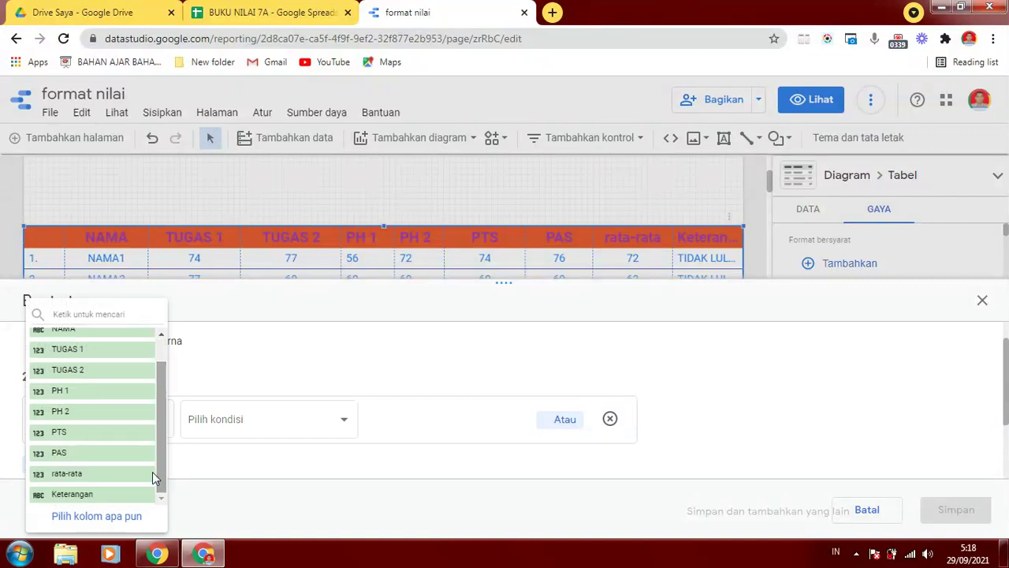
click(79, 477)
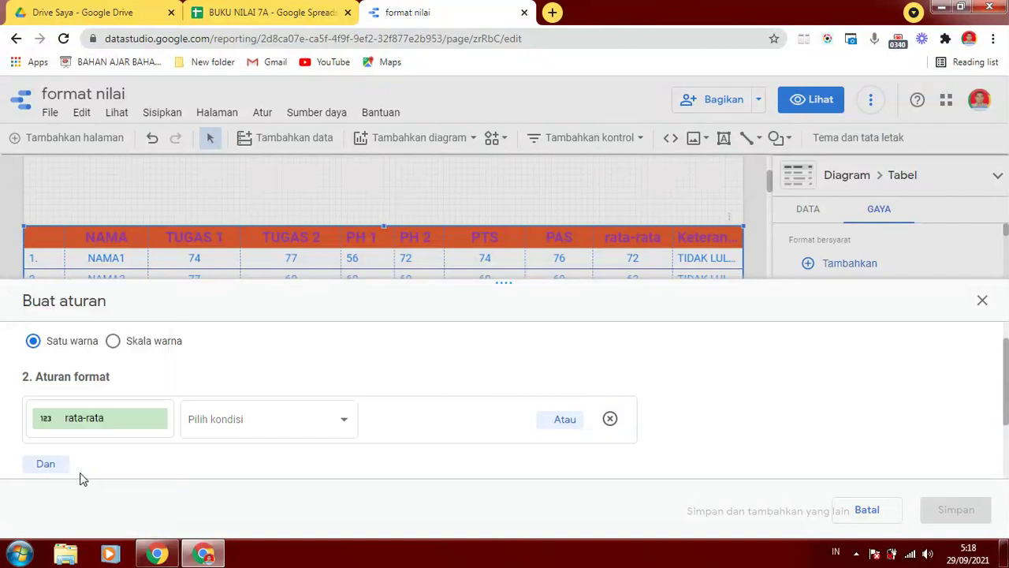
Set the rule's condition to LEBIH BESAR DARI ATAU SAMA DENGAN with the value 75
click(341, 420)
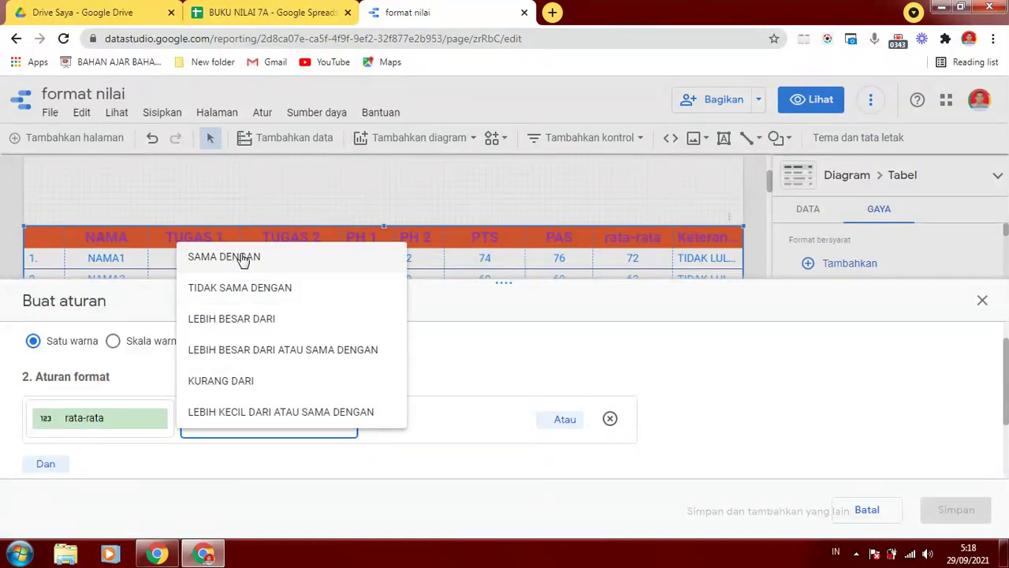
click(295, 353)
click(461, 435)
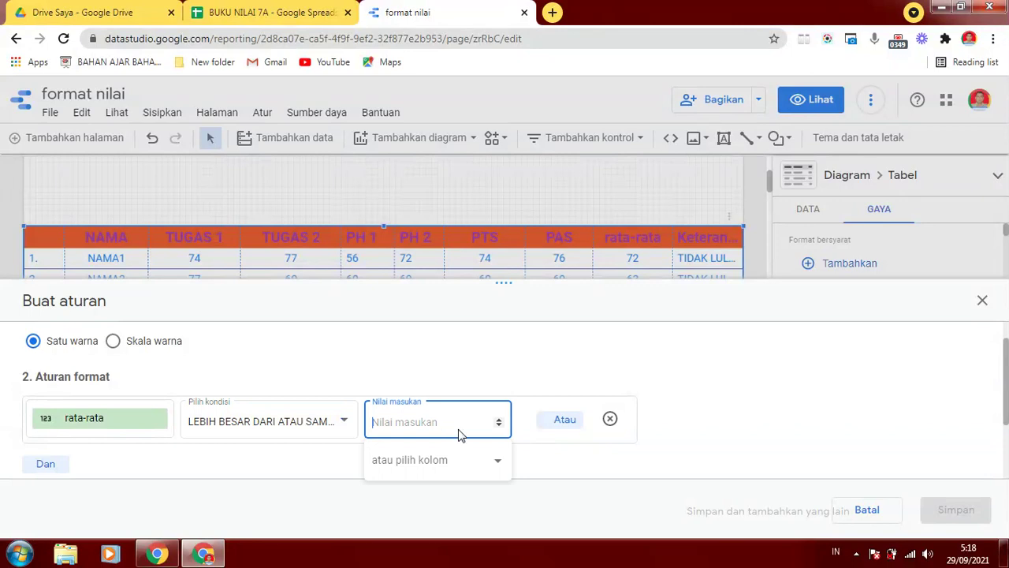
text(75)
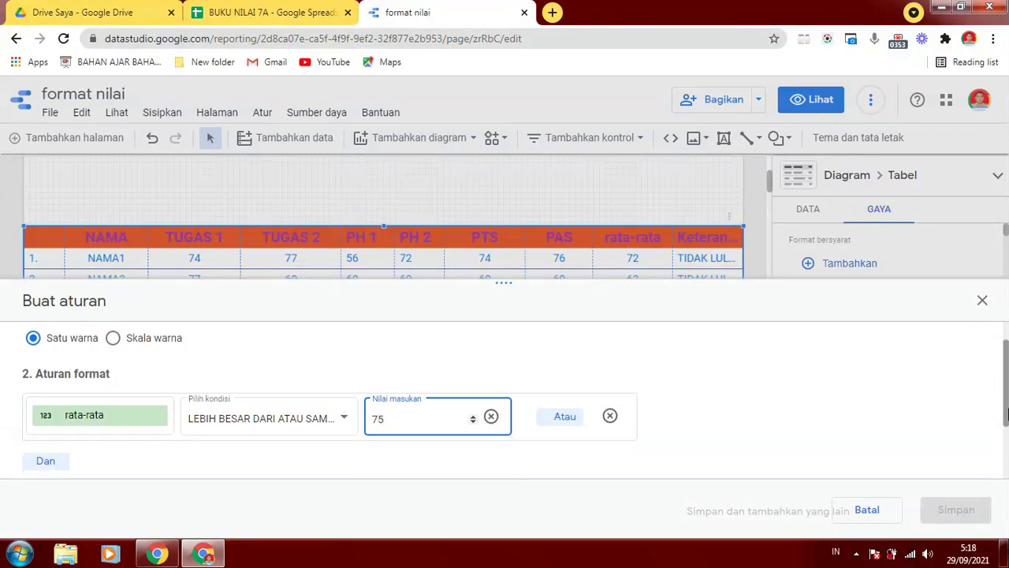
Set the rule's background color to amber yellow
scroll(1008, 437, down, 1)
scroll(1006, 447, up, 1)
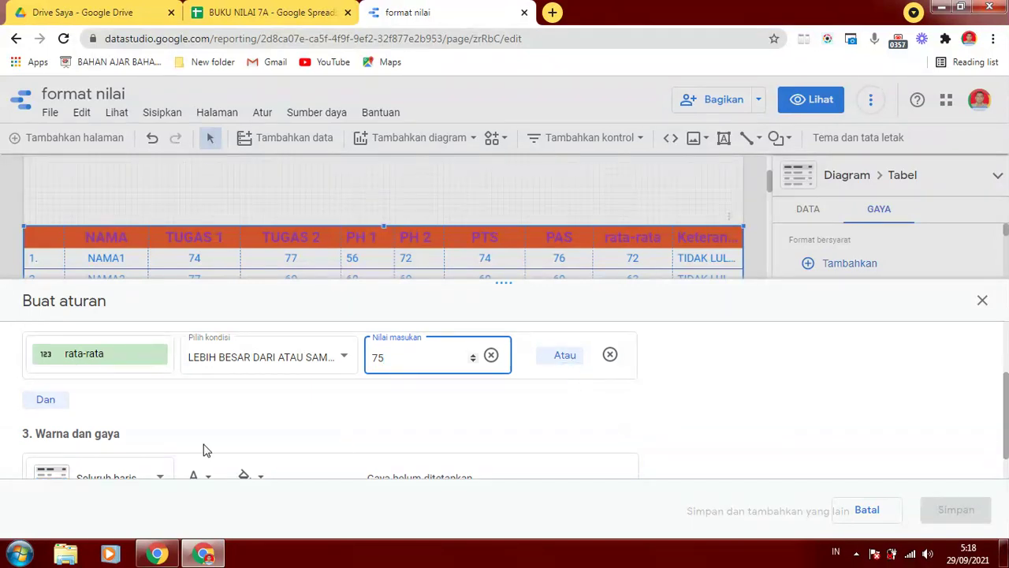
drag(1002, 399, 1006, 426)
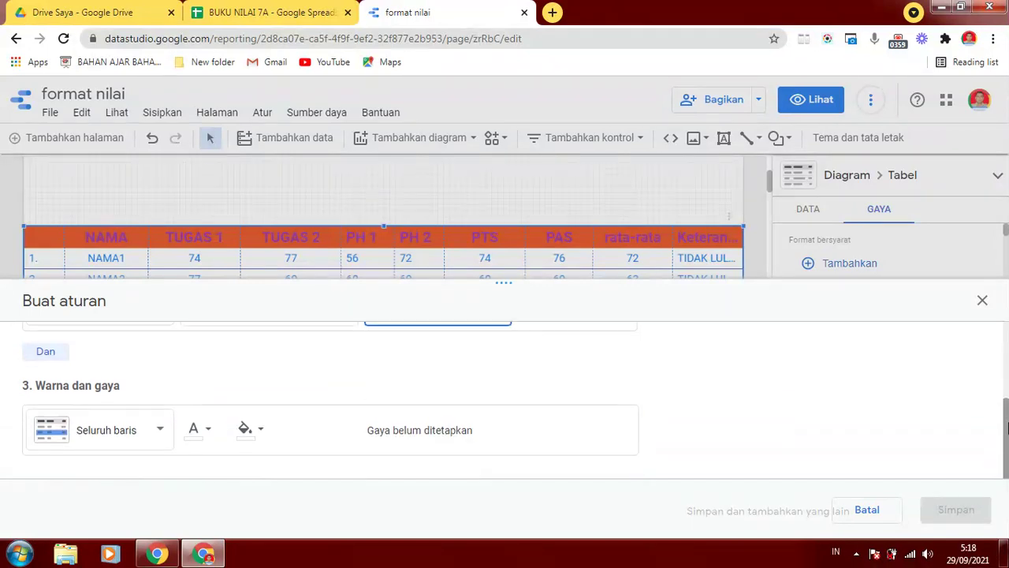
click(261, 433)
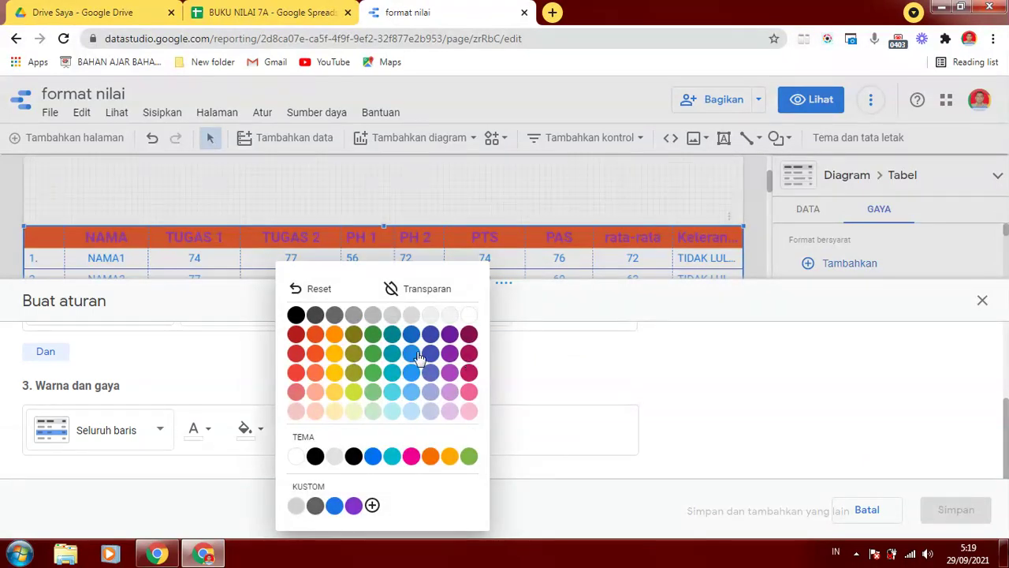
click(334, 353)
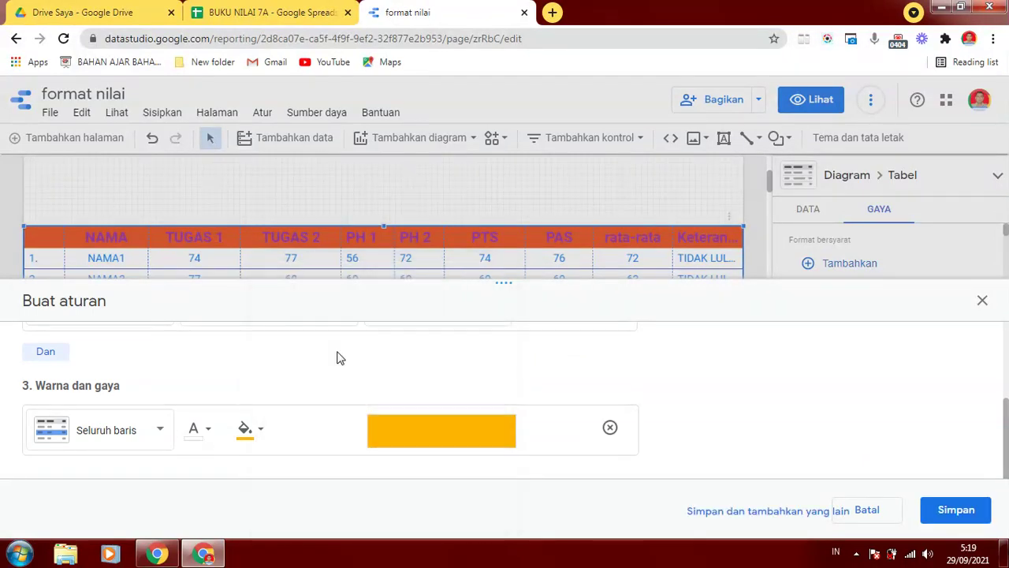
Apply the rule's color to the rata-rata column instead of the whole row, and save the rule
click(162, 436)
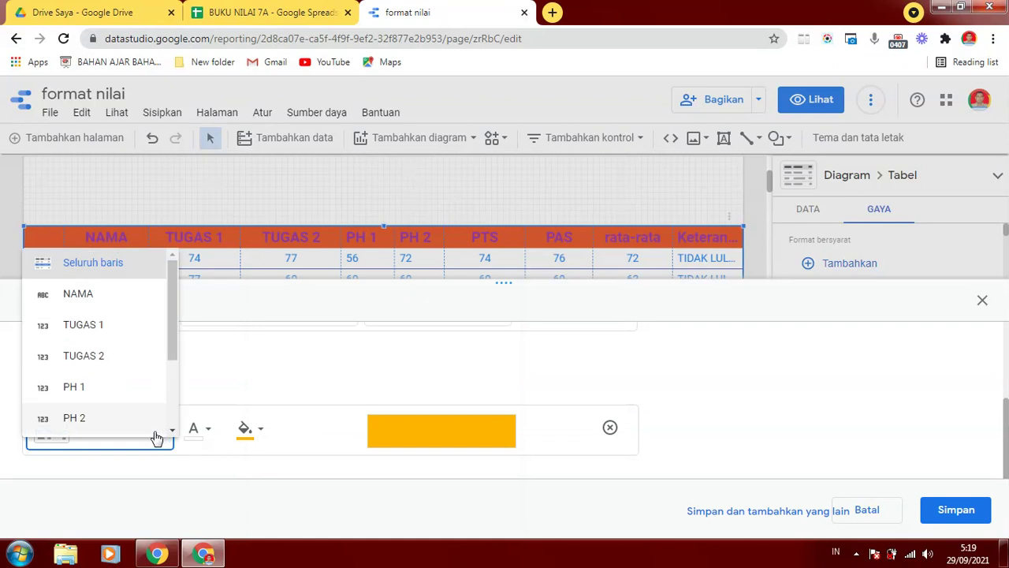
drag(173, 331, 181, 395)
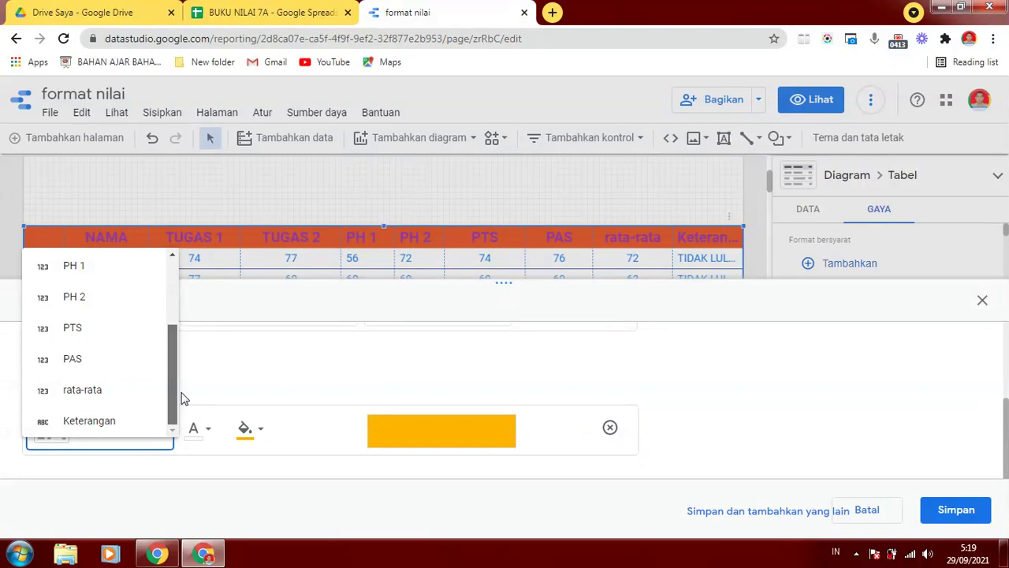
mouse_move(181, 368)
mouse_down()
mouse_move(181, 328)
mouse_move(188, 387)
mouse_up()
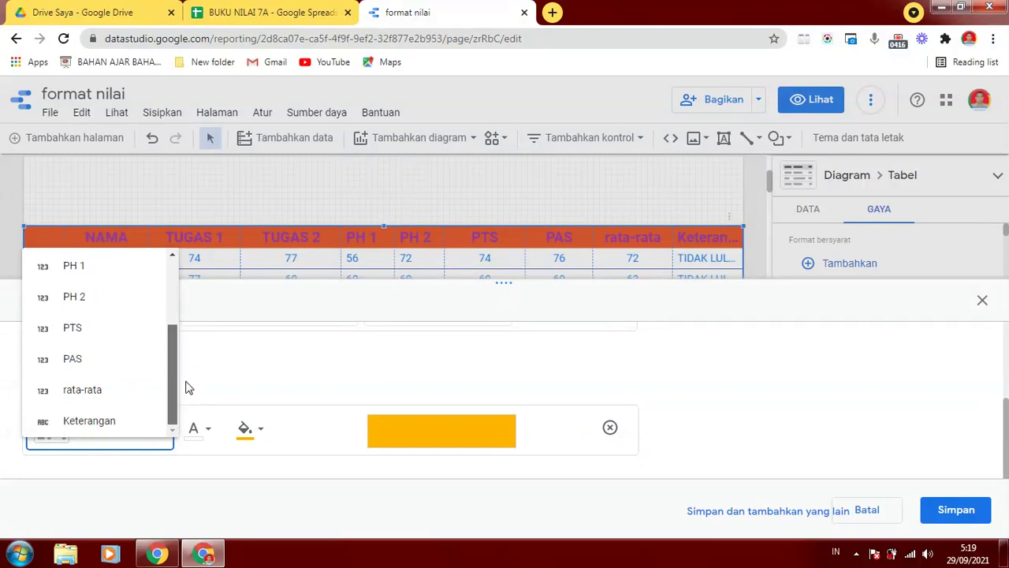
click(93, 389)
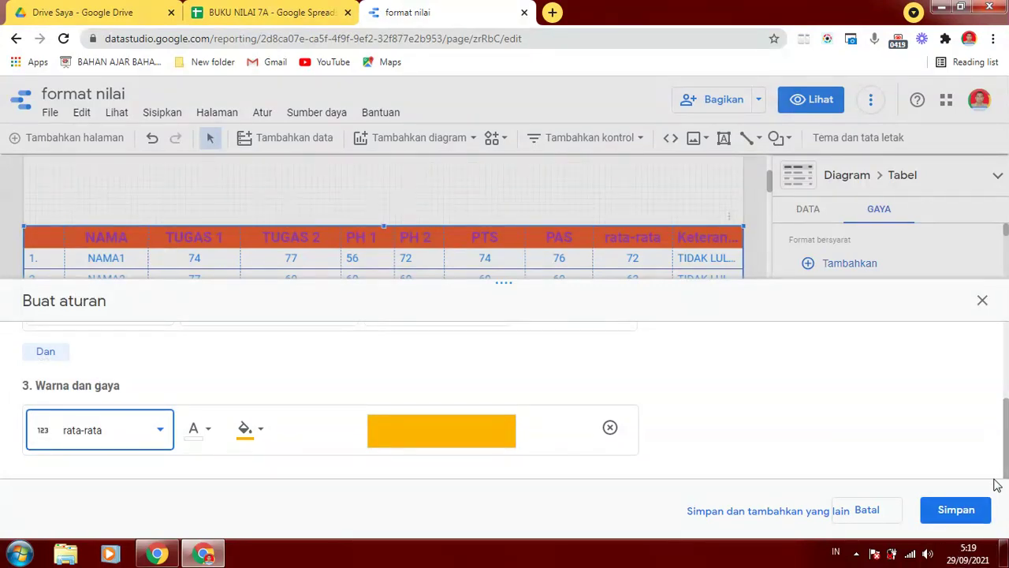
click(968, 516)
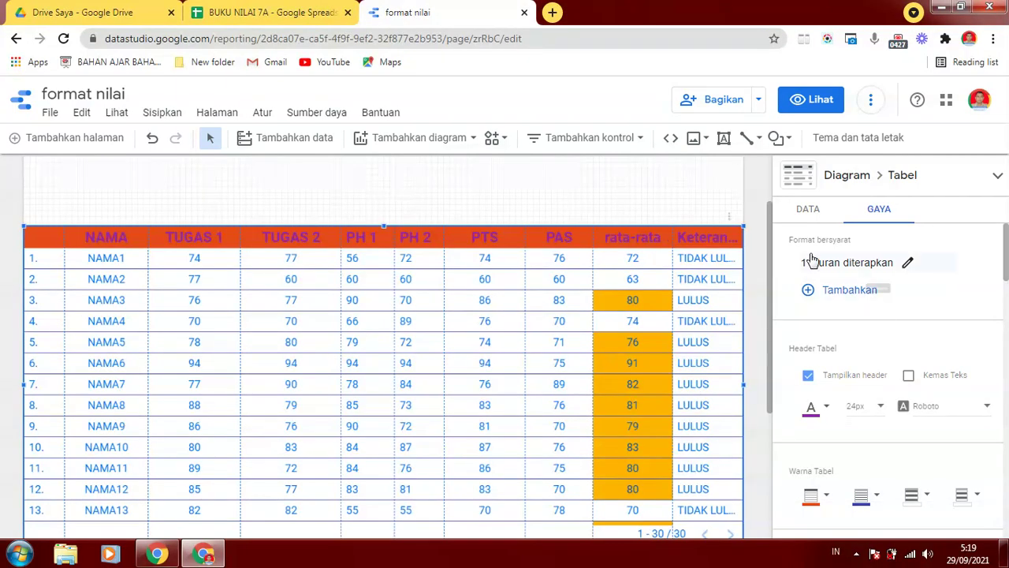
Review the rata-rata highlighting across all rows of the grades table
scroll(1007, 280, down, 1)
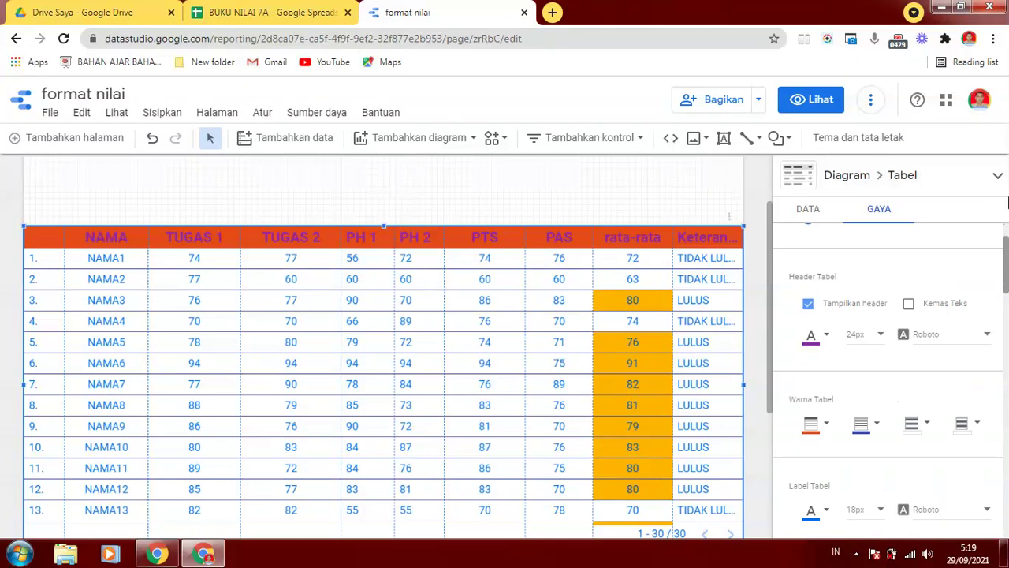
scroll(770, 275, up, 2)
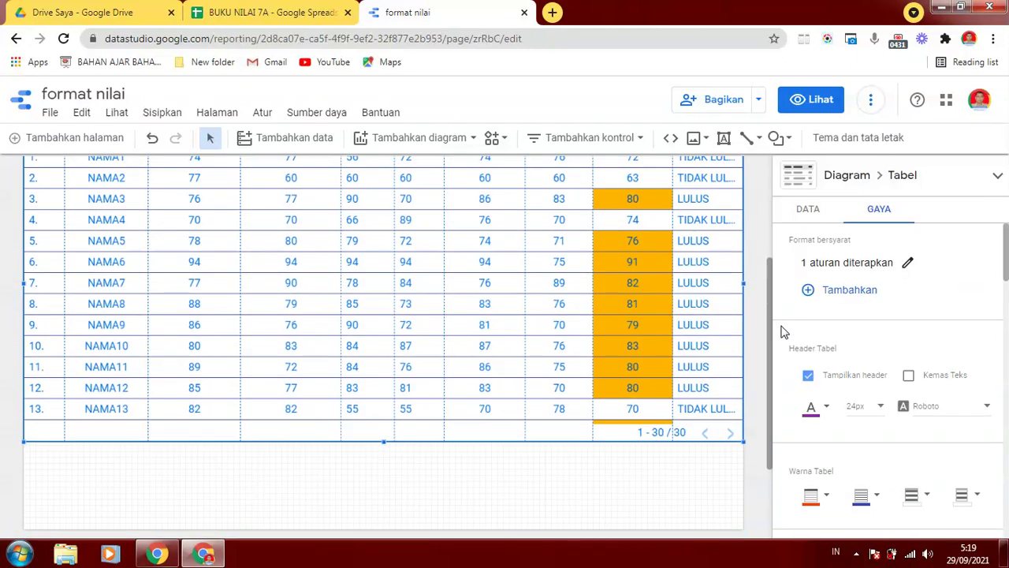
scroll(784, 294, down, 1)
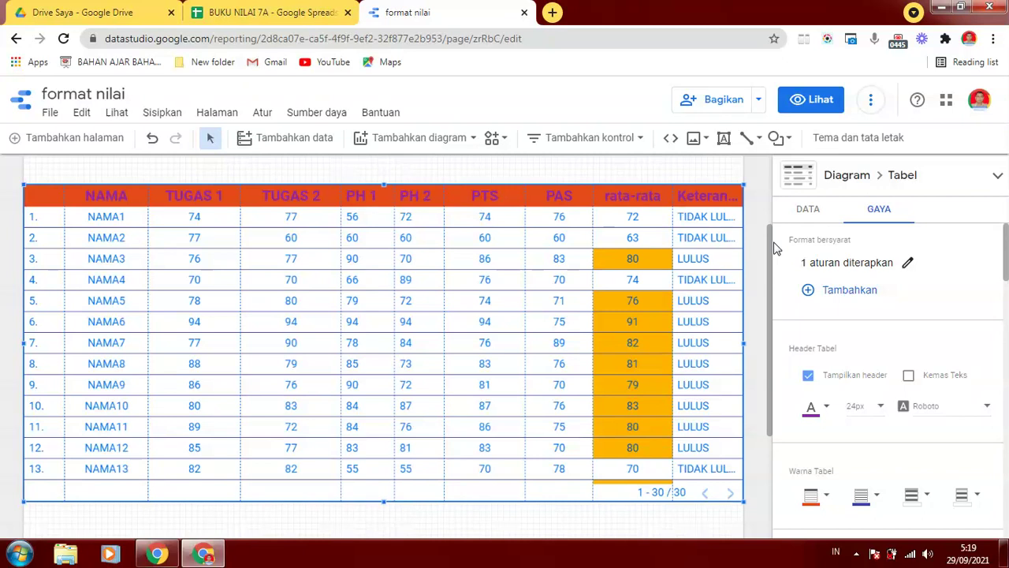
drag(771, 248, 767, 337)
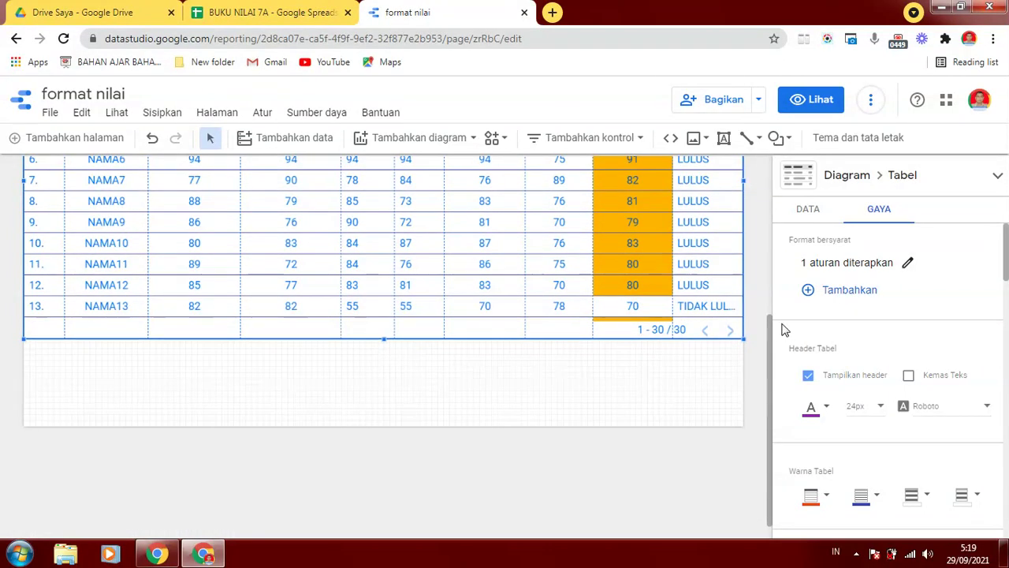
click(264, 385)
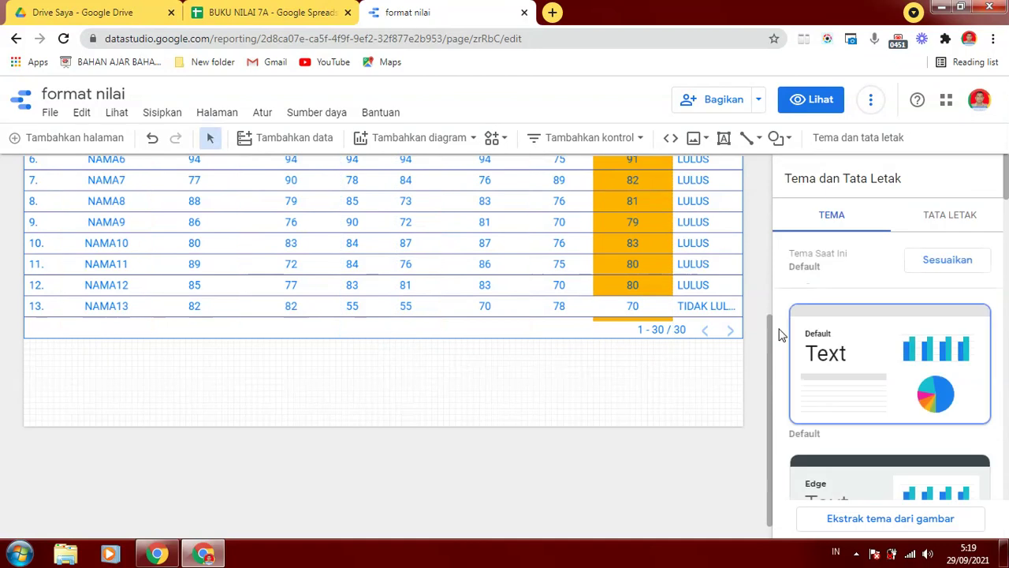
drag(773, 339, 770, 183)
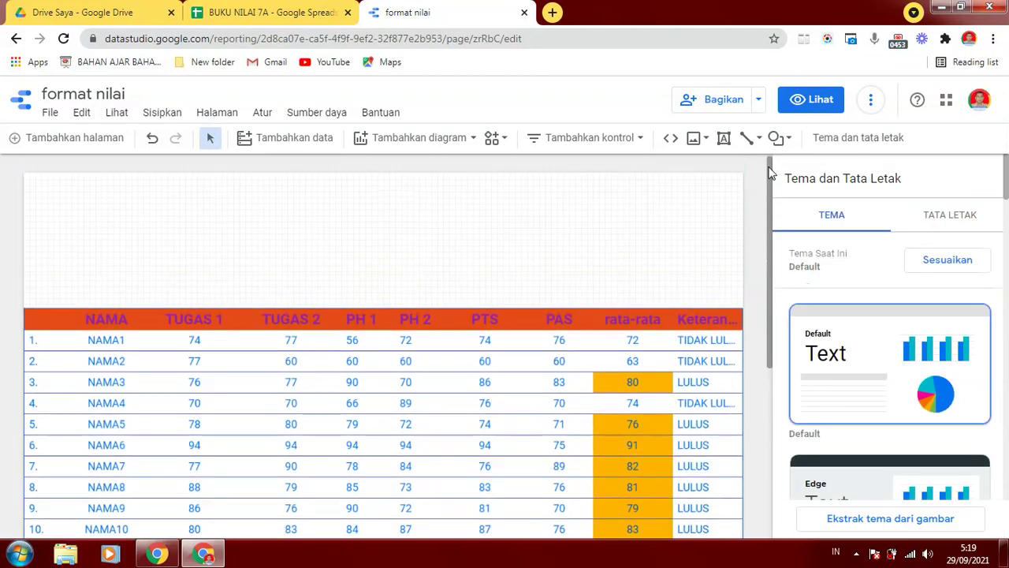
Add another single-color conditional formatting rule to the grades table, based on the rata-rata column
click(550, 333)
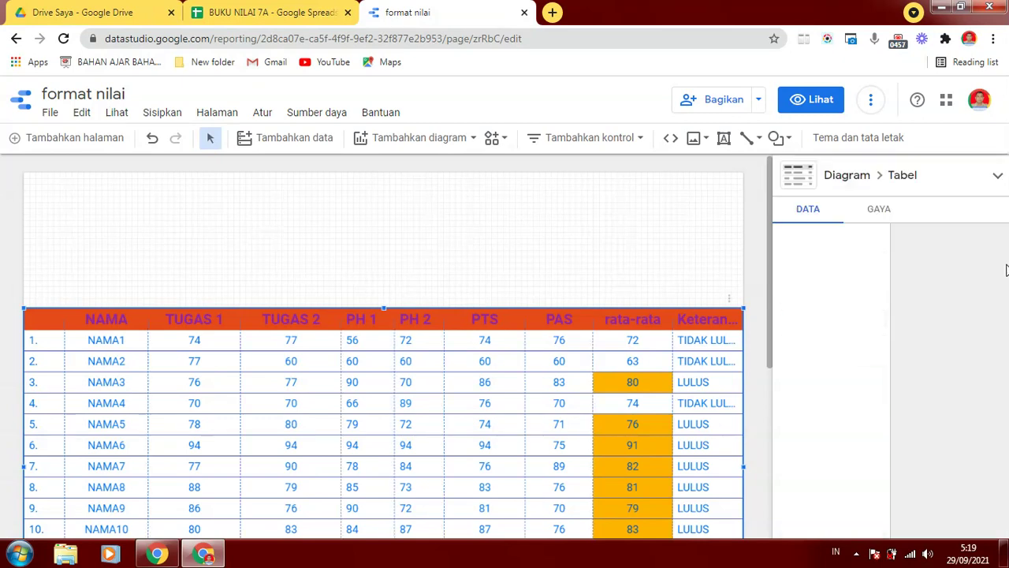
click(881, 210)
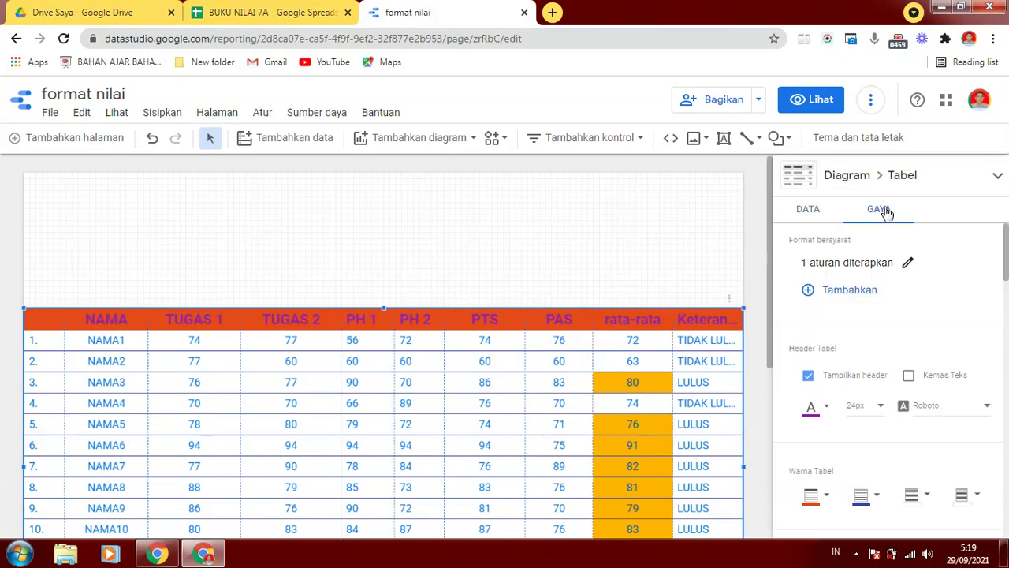
click(855, 292)
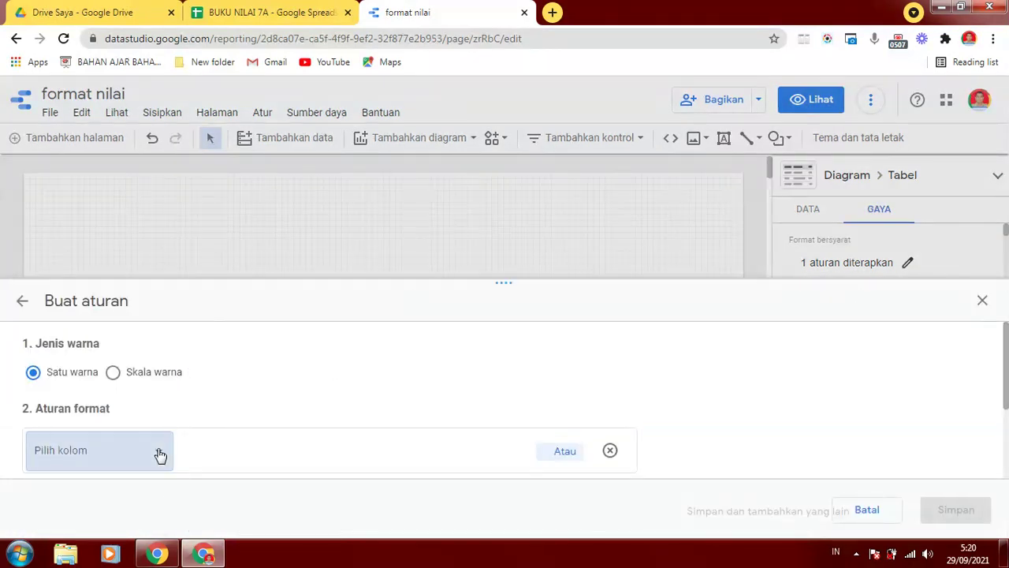
click(160, 455)
scroll(165, 390, down, 1)
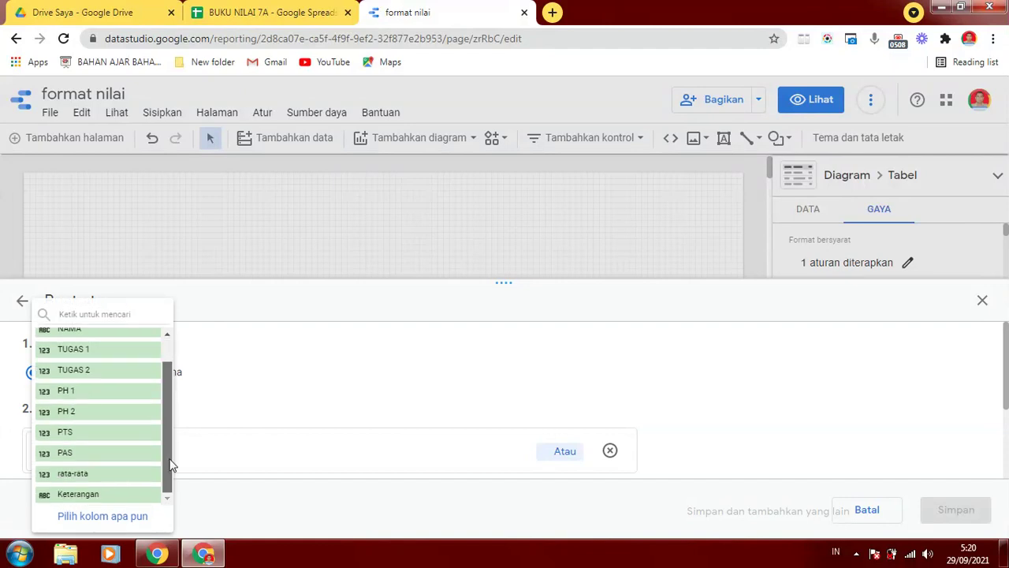
click(88, 475)
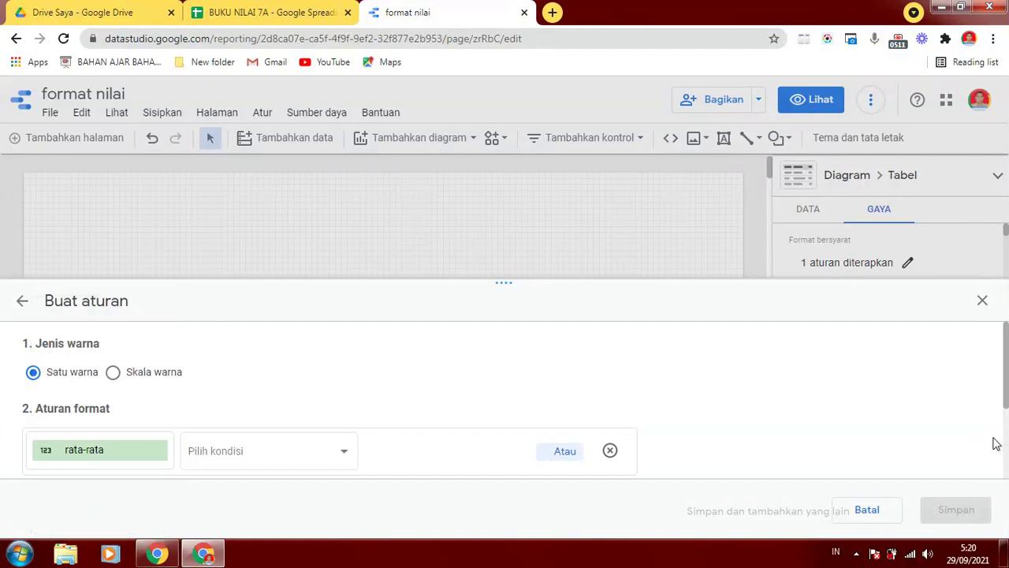
Set the new rule's condition to LEBIH KECIL DARI ATAU SAMA DENGAN with the value 70
click(343, 461)
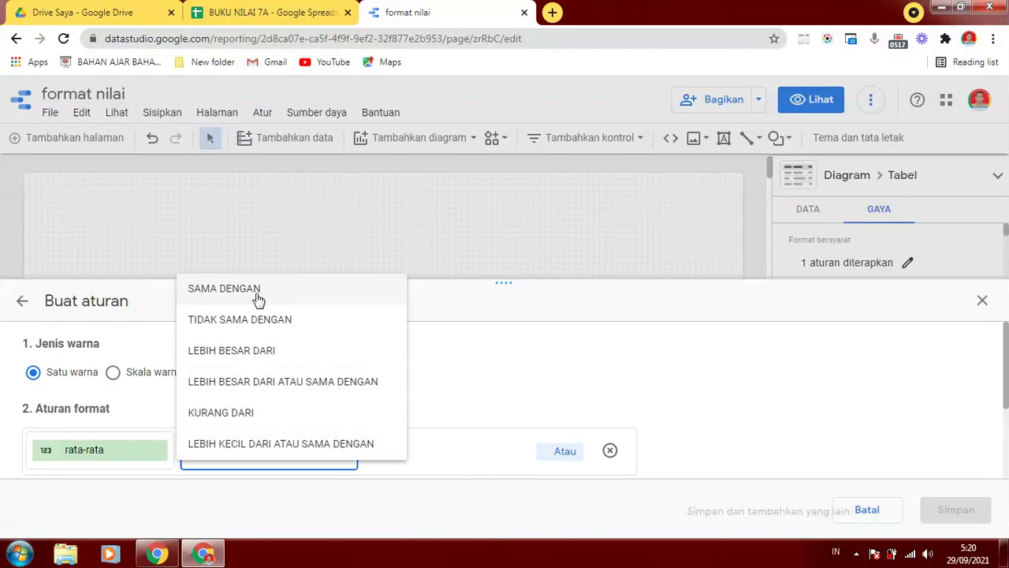
click(263, 444)
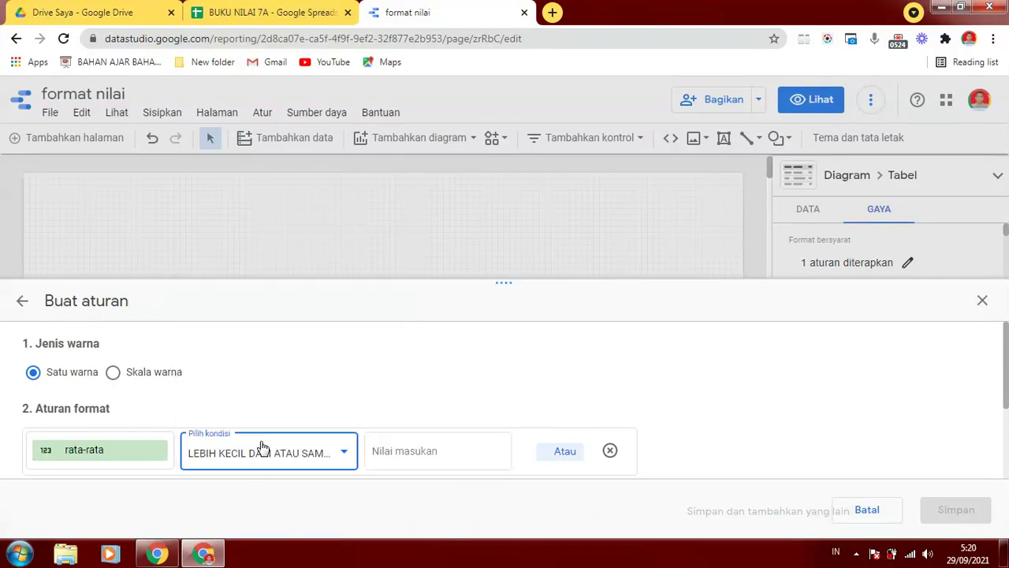
click(454, 454)
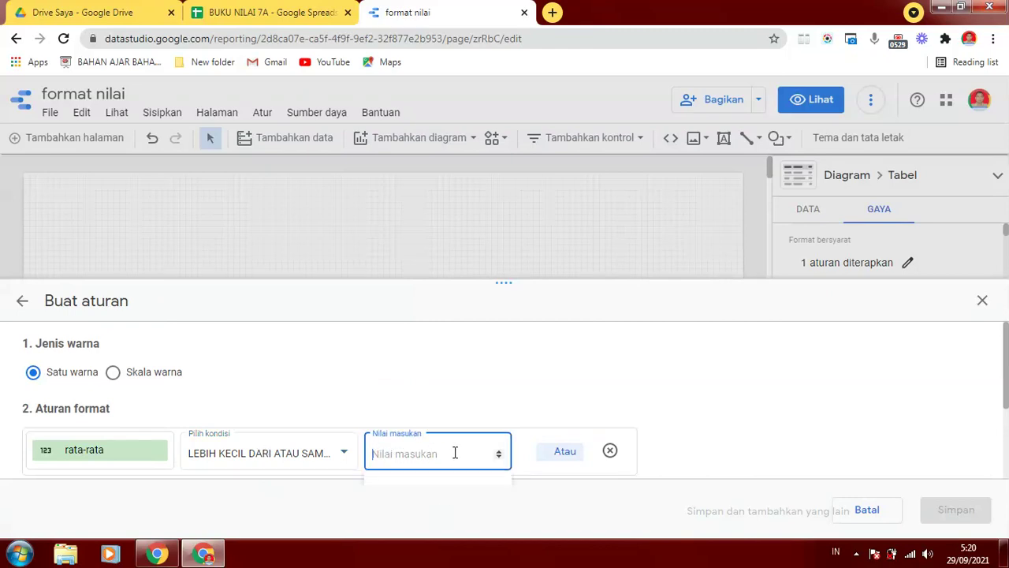
text(70)
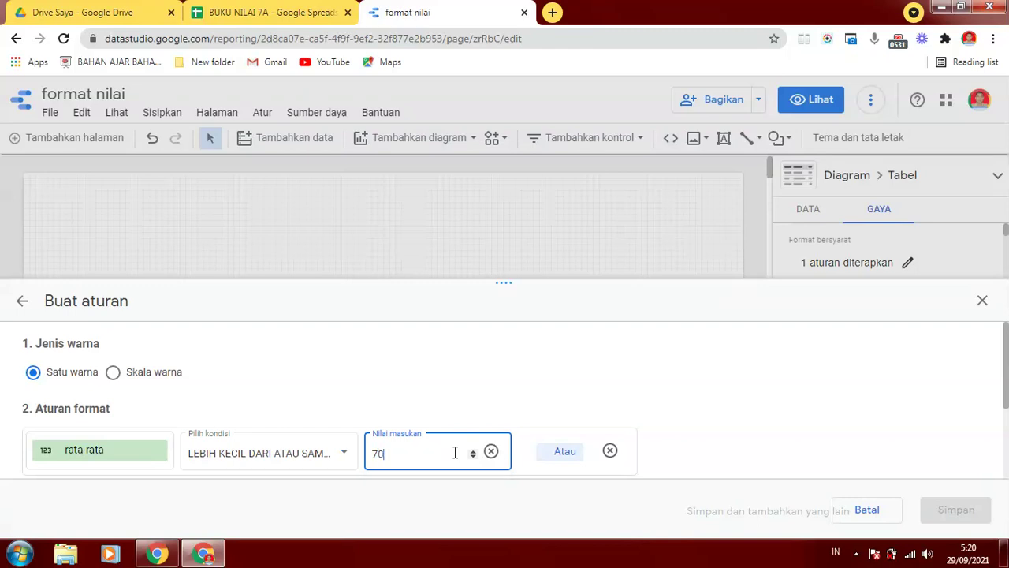
Apply the new rule's style to the rata-rata column instead of the whole row
scroll(394, 442, down, 2)
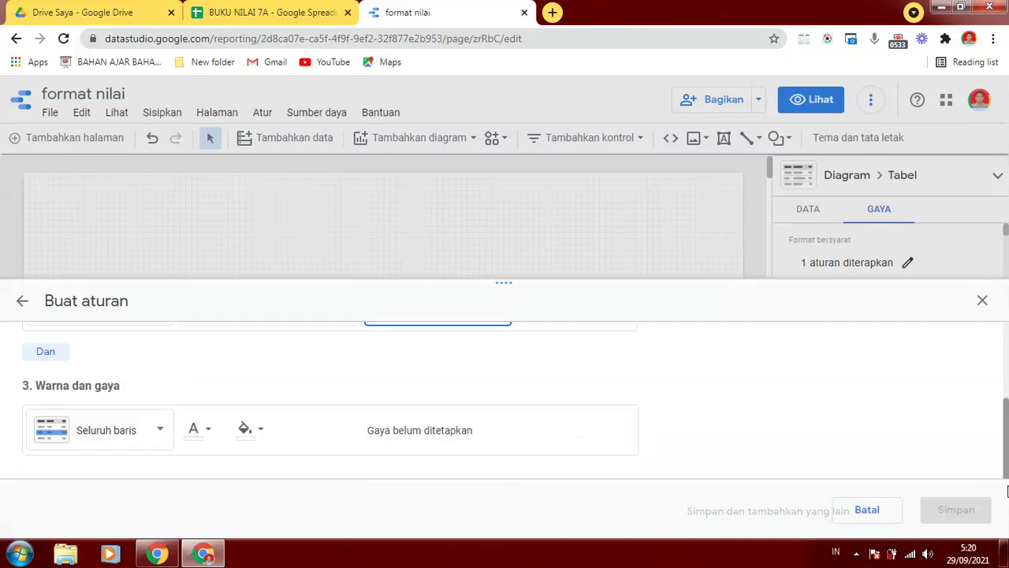
click(159, 432)
drag(176, 310, 171, 406)
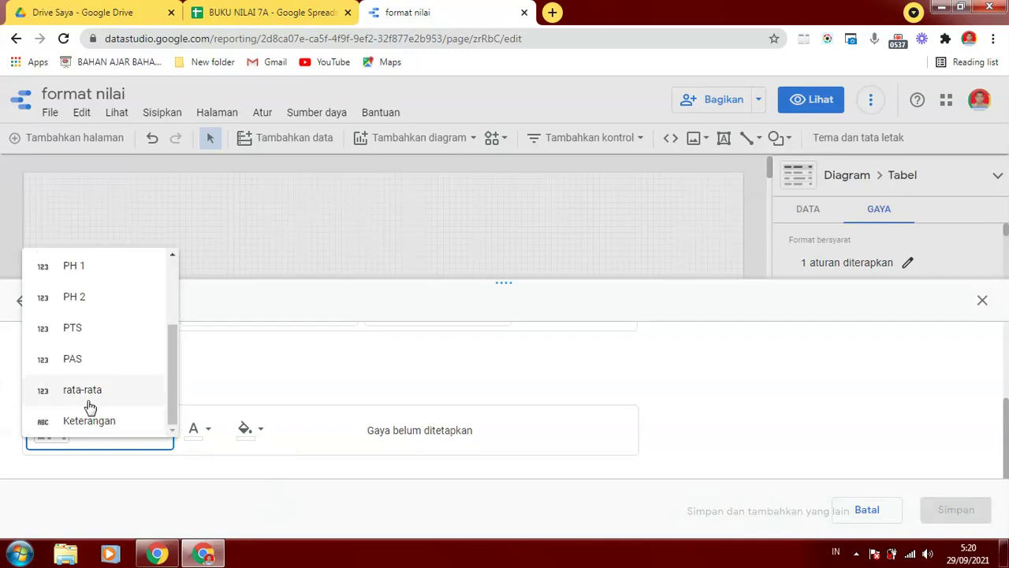
click(84, 391)
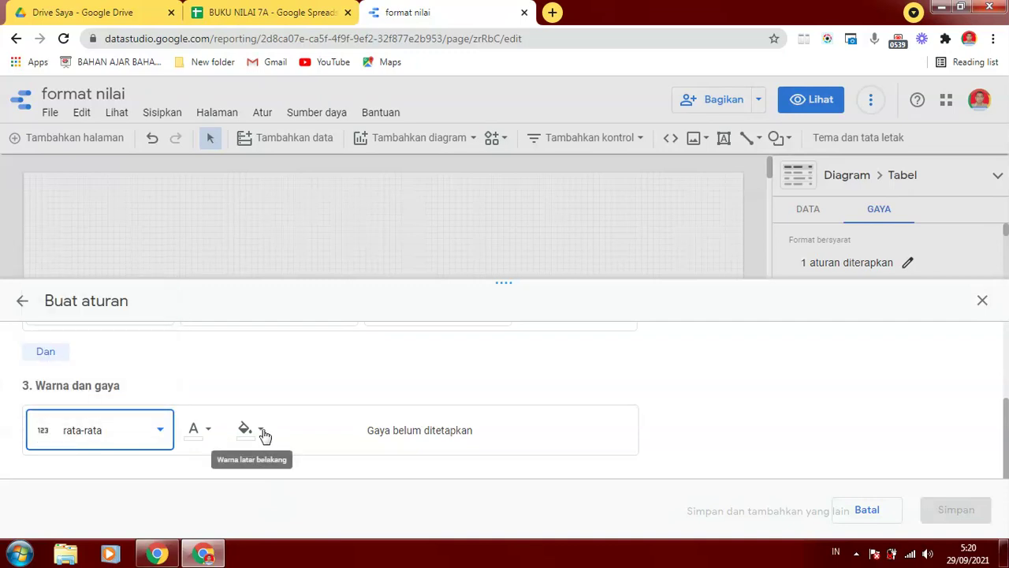
Try blue, dark red and very light gray as the rule's text color
click(209, 434)
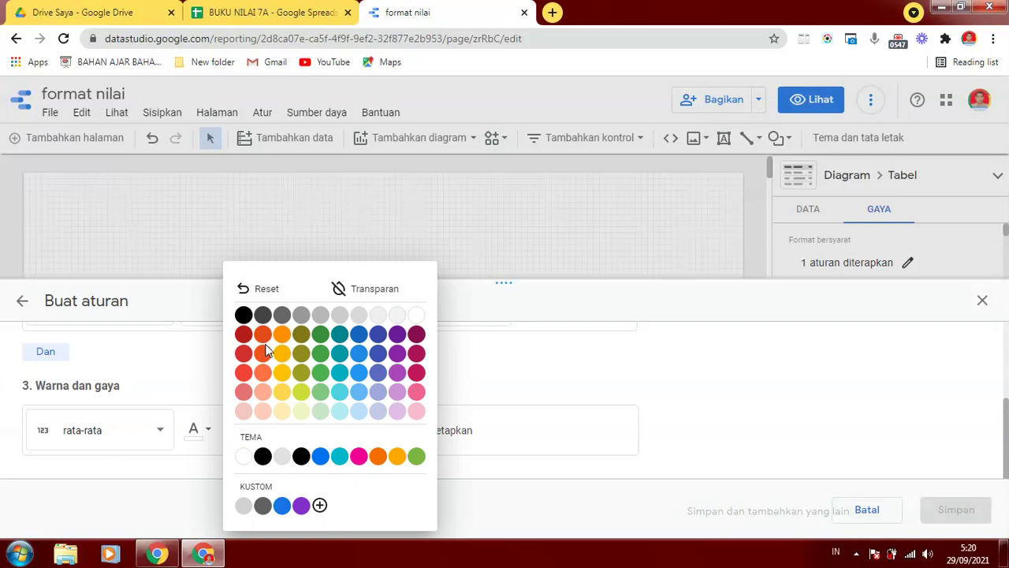
click(359, 356)
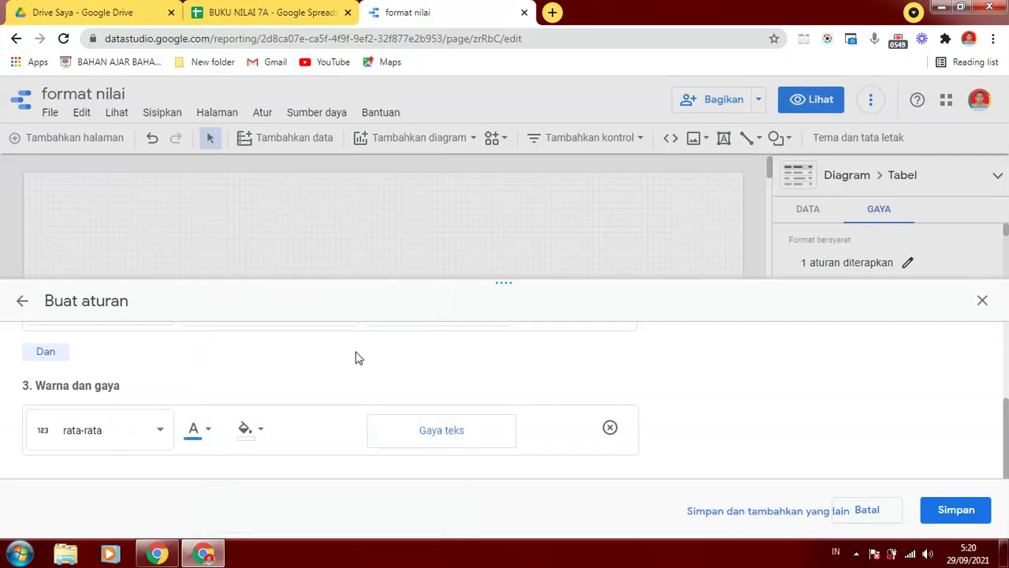
click(207, 436)
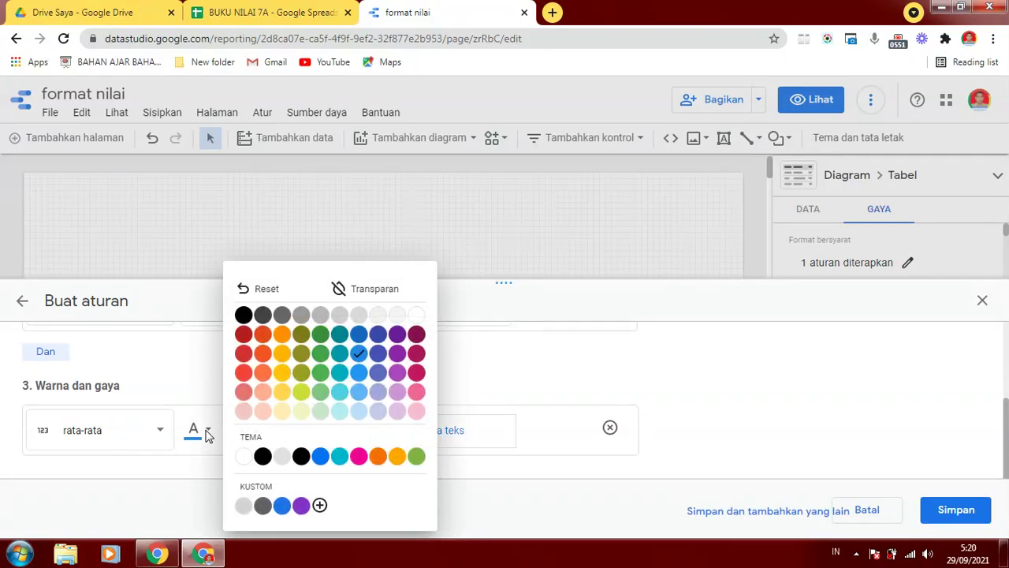
click(244, 336)
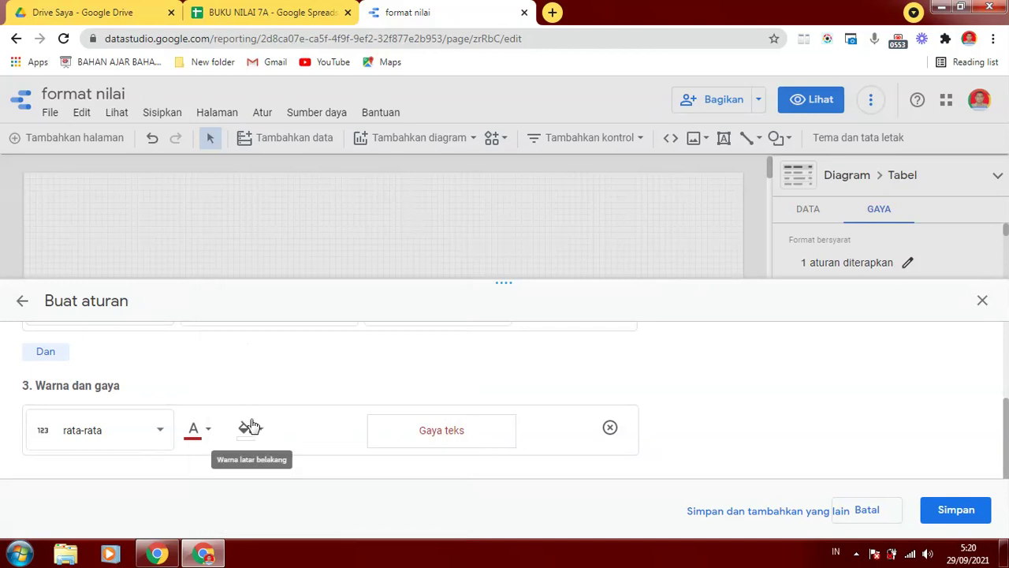
click(207, 432)
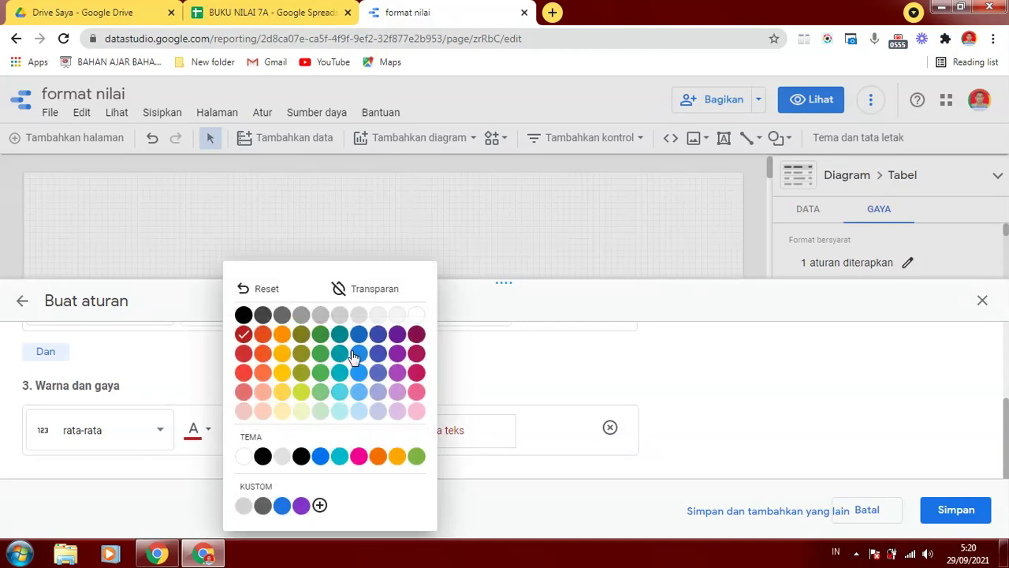
click(399, 316)
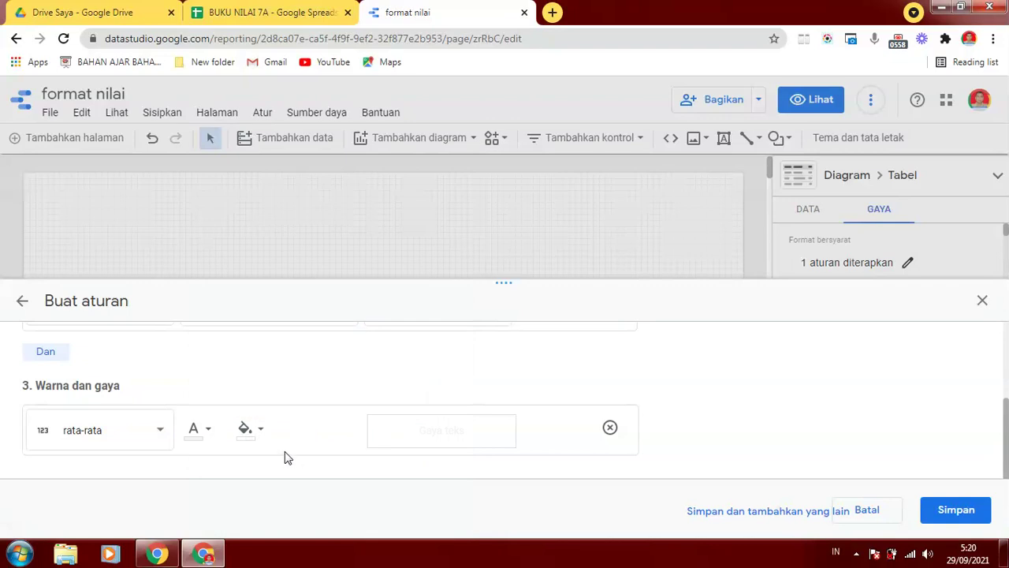
Set the rule's text color to black and its background to teal, and save the rule
click(208, 432)
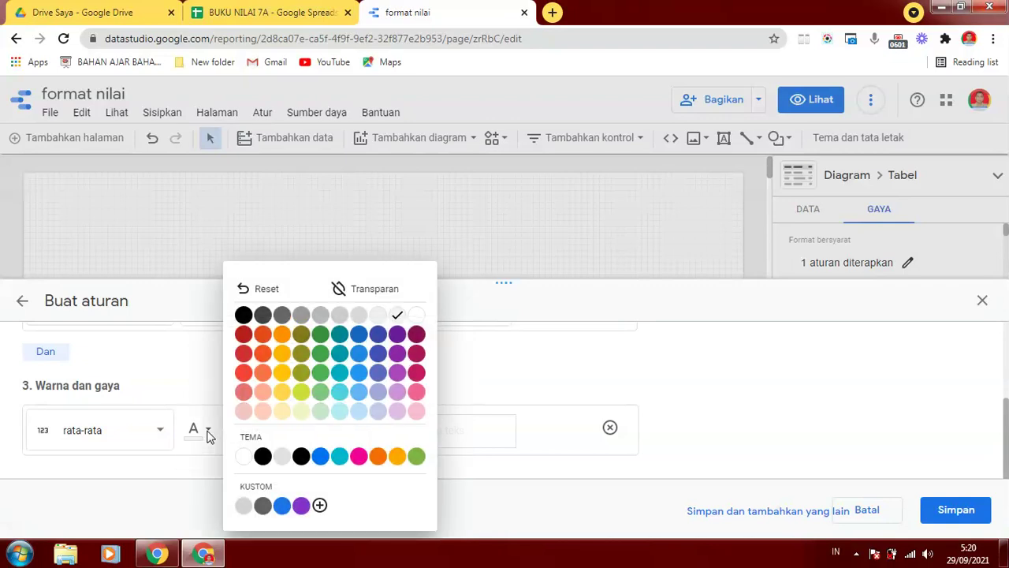
click(302, 457)
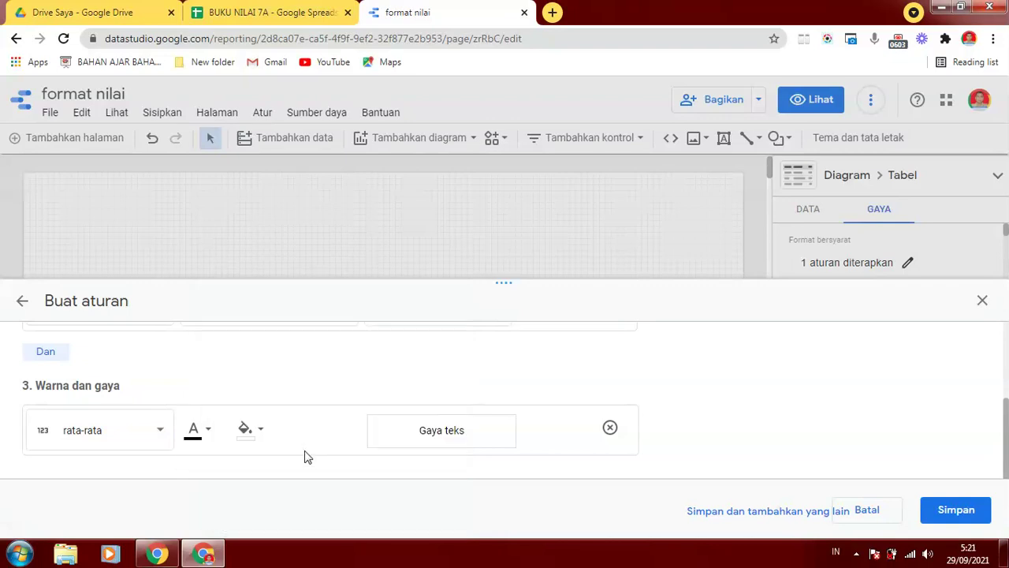
click(260, 432)
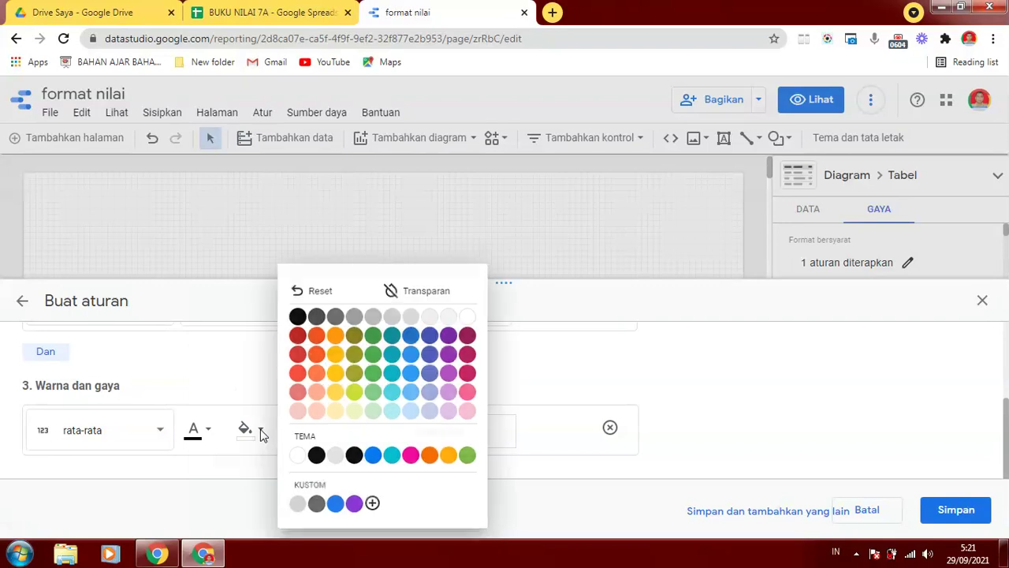
click(393, 373)
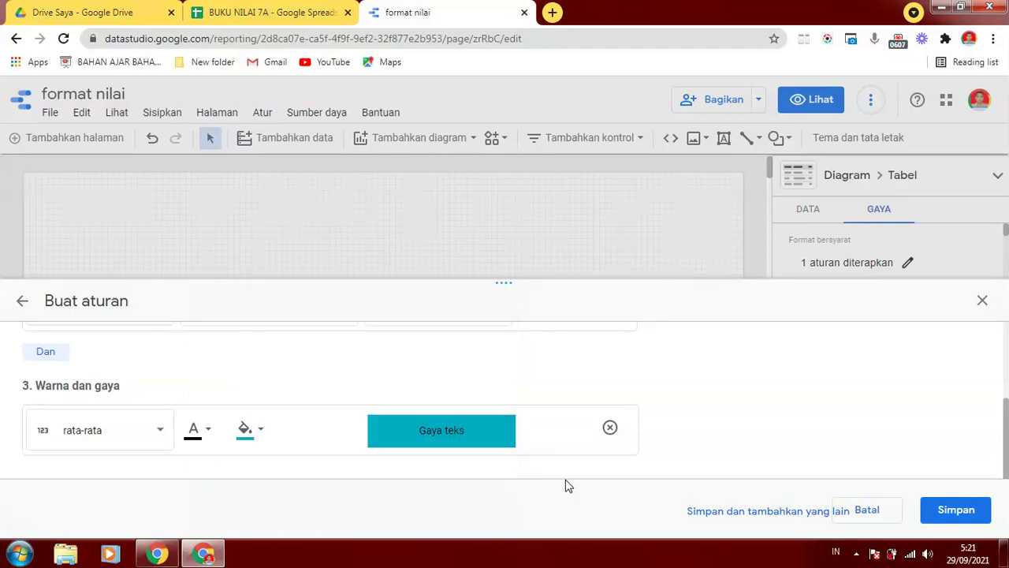
click(955, 510)
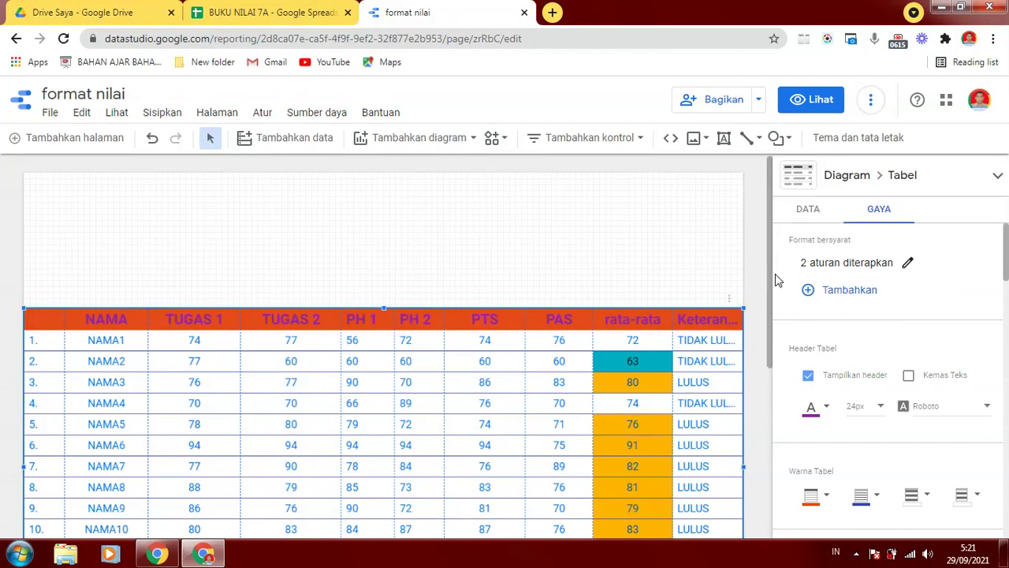
Look over the highlighted averages in the grades table and start a new conditional formatting rule
scroll(772, 315, down, 1)
scroll(771, 315, down, 3)
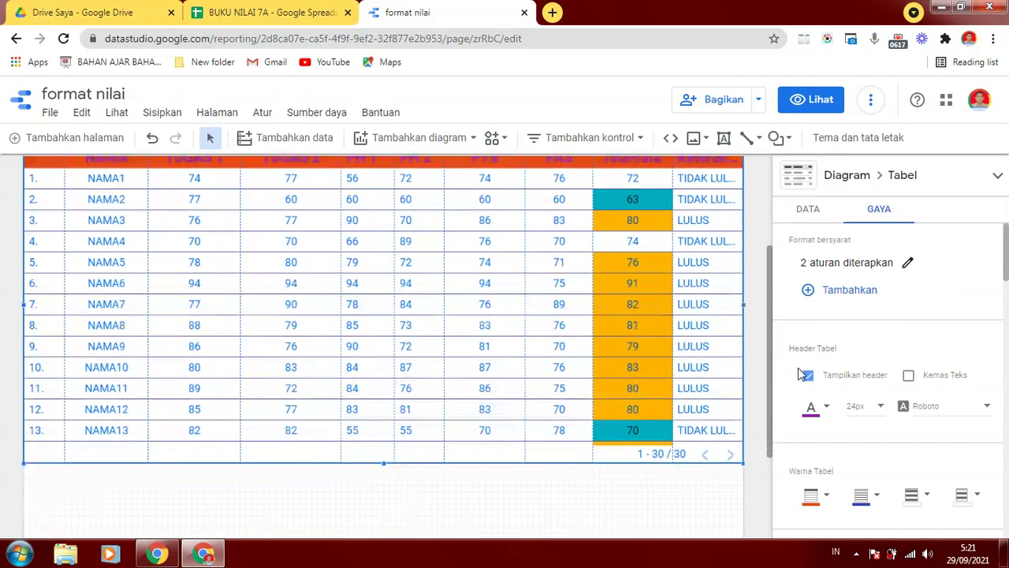
scroll(725, 252, up, 1)
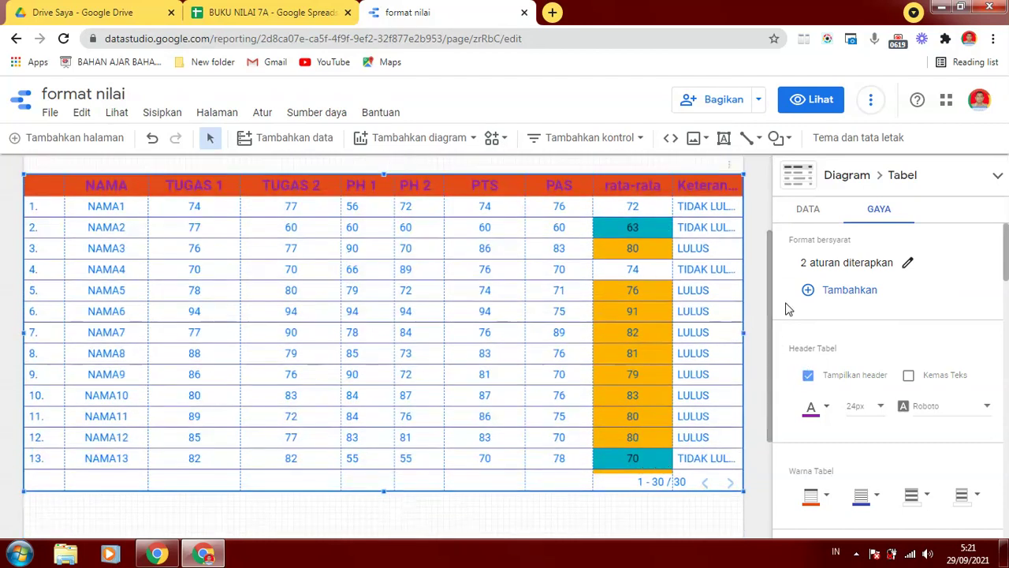
drag(775, 306, 785, 248)
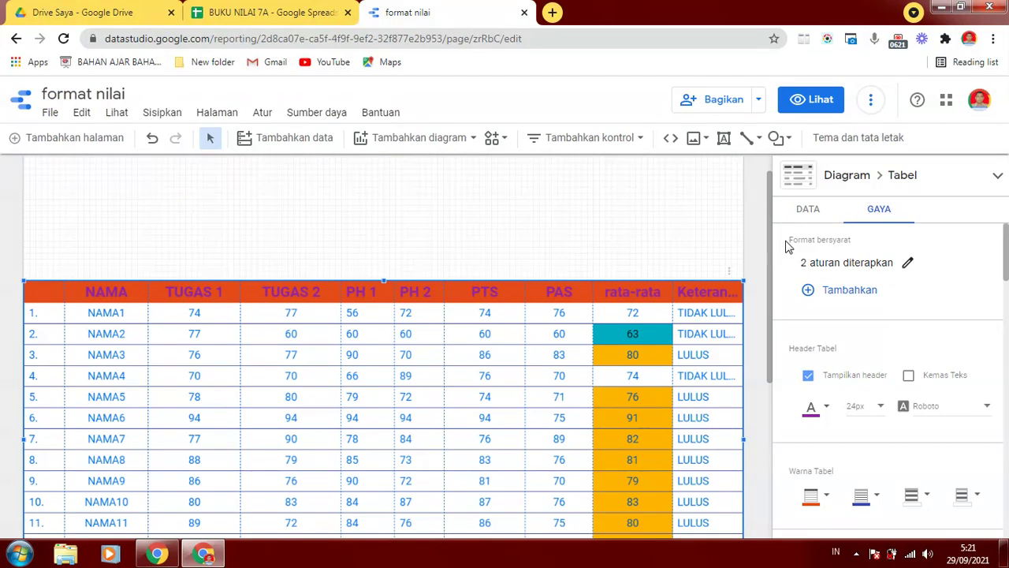
click(851, 291)
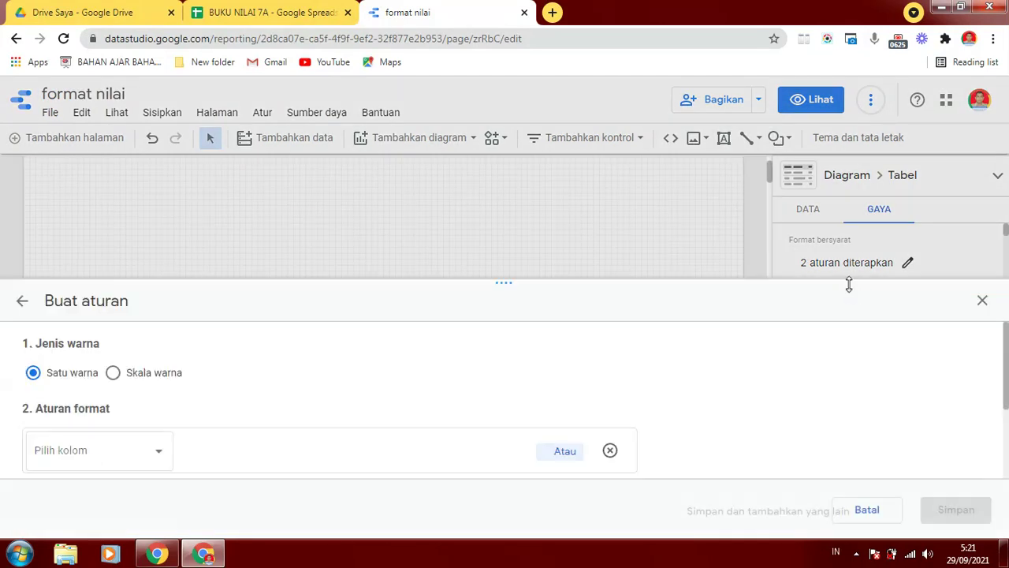
Try the Skala warna color type, check which columns it offers compared with Satu warna, and return to Satu warna
click(113, 373)
click(159, 454)
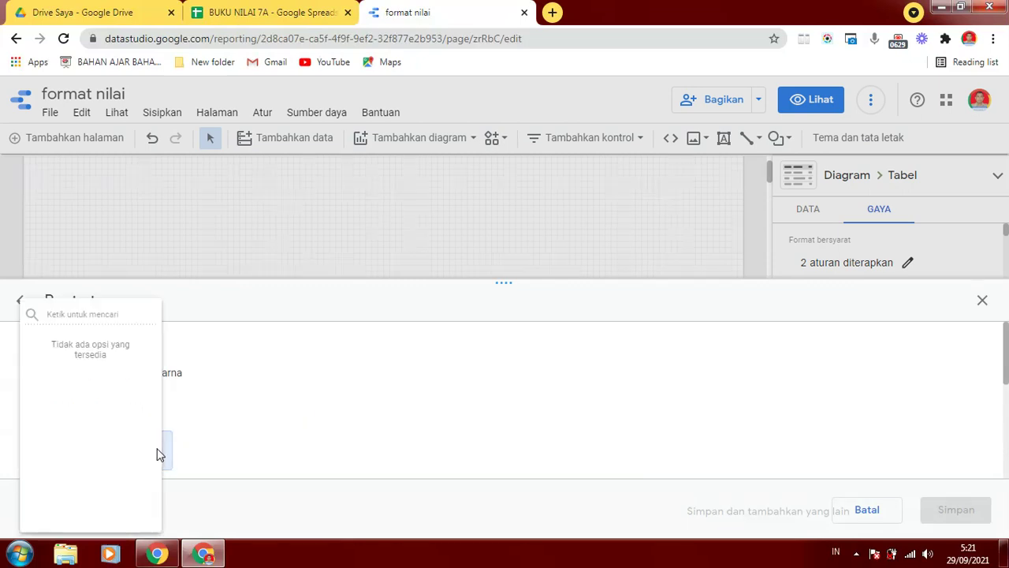
click(377, 369)
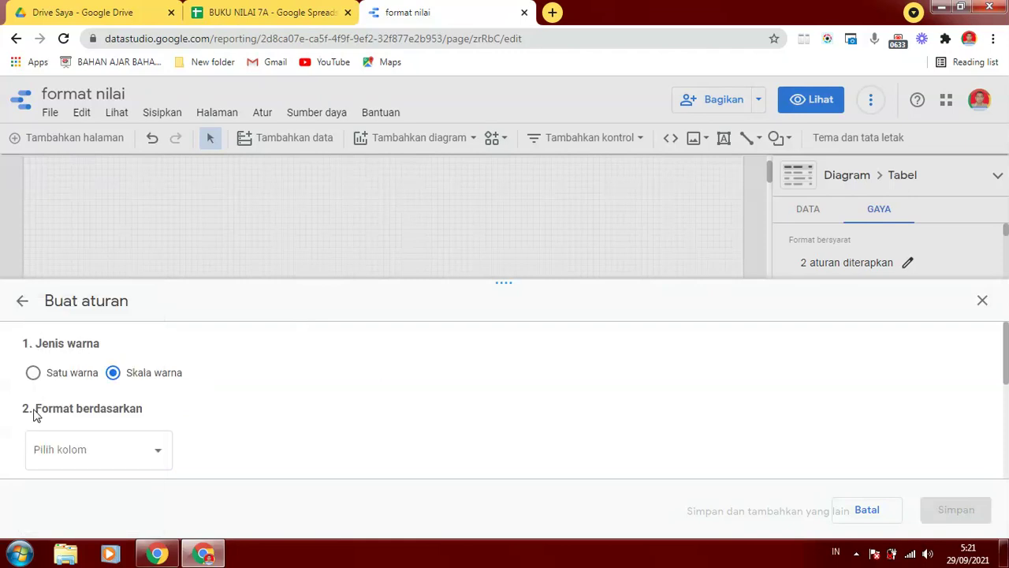
click(157, 453)
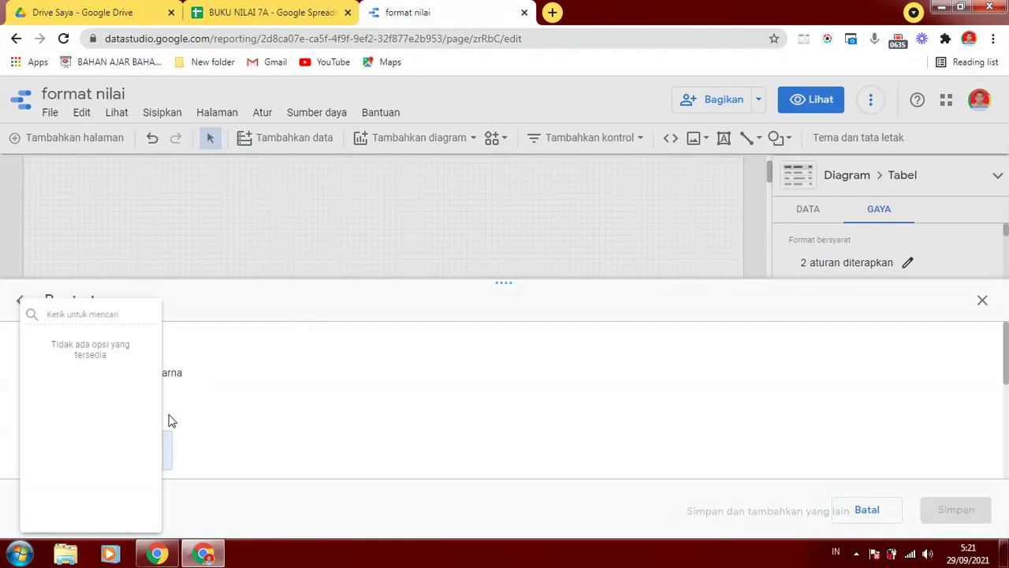
click(239, 362)
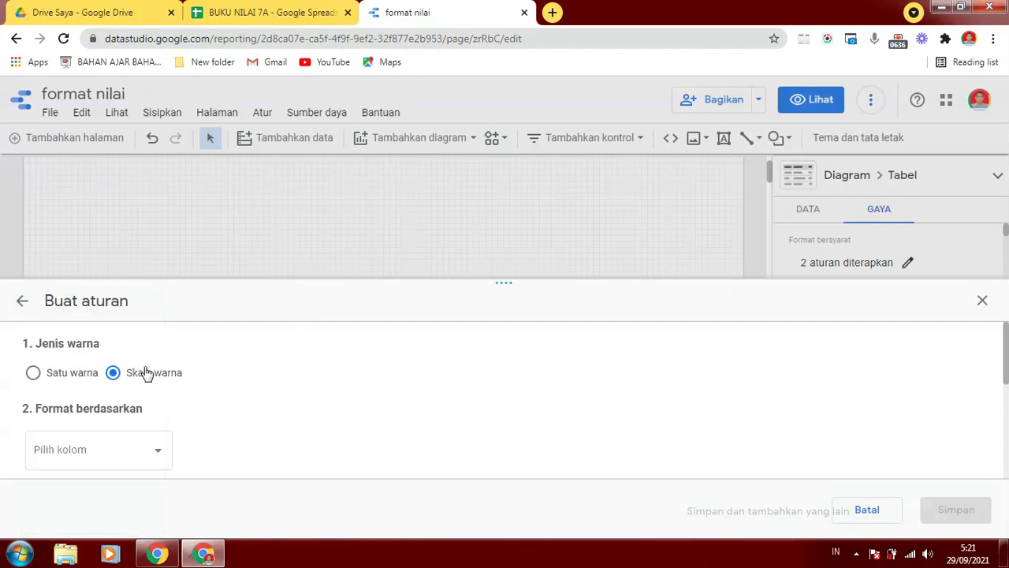
click(35, 373)
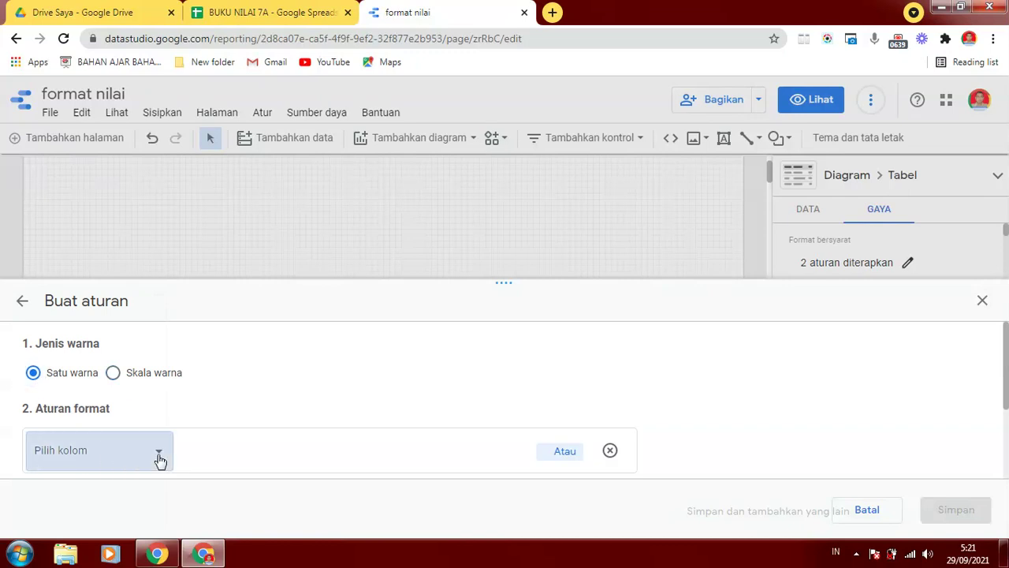
click(157, 458)
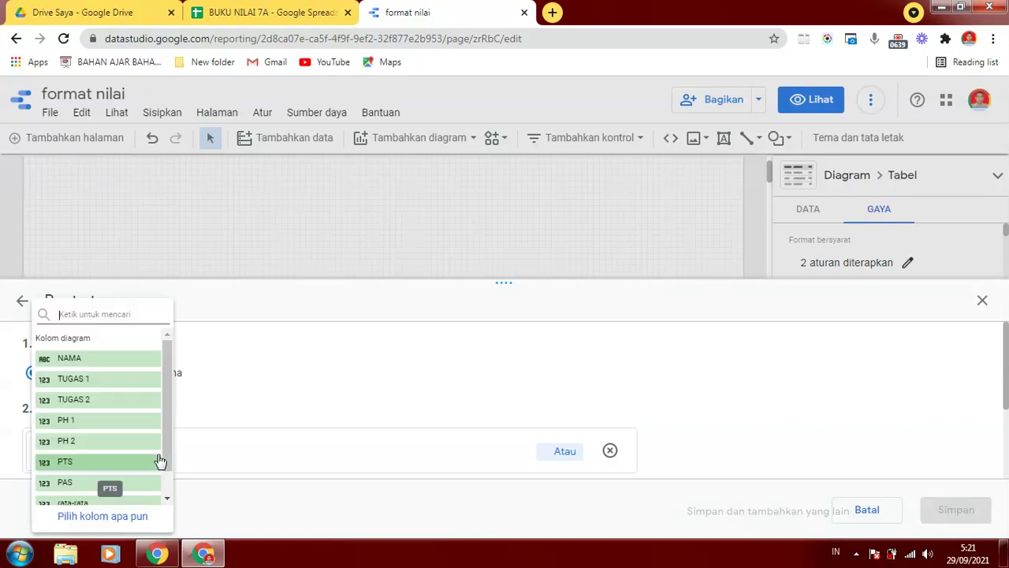
click(244, 364)
click(113, 373)
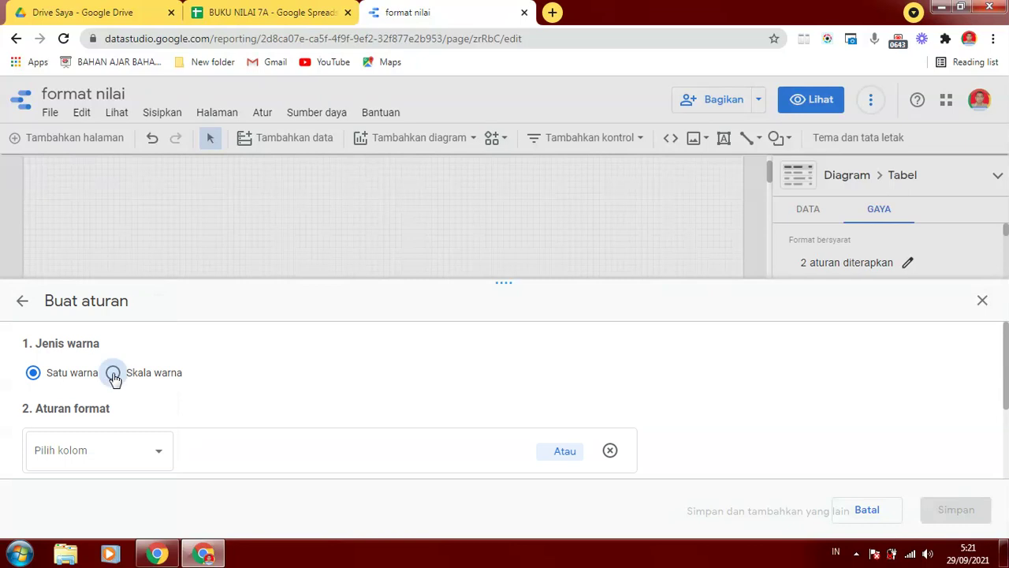
click(158, 454)
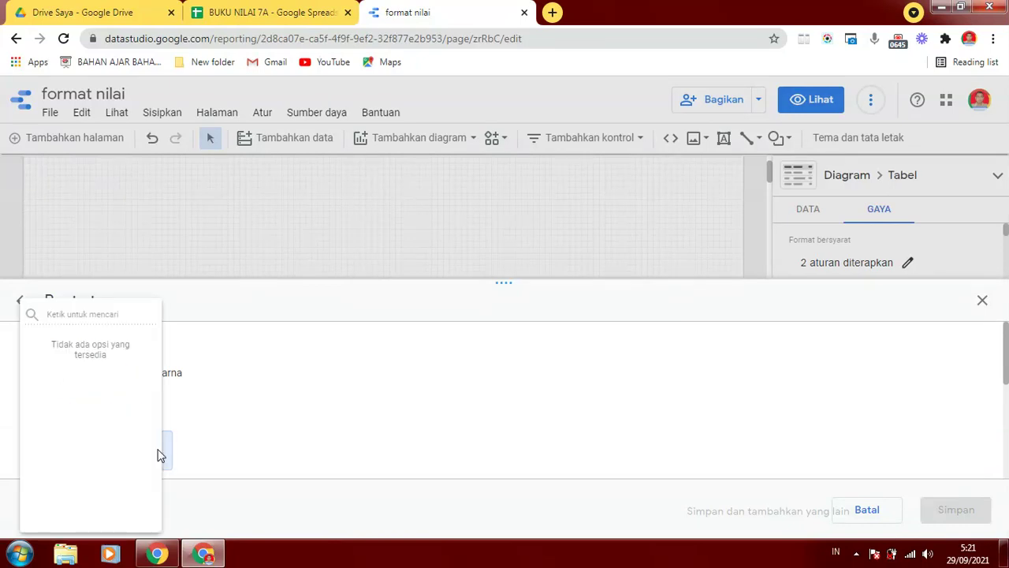
click(249, 424)
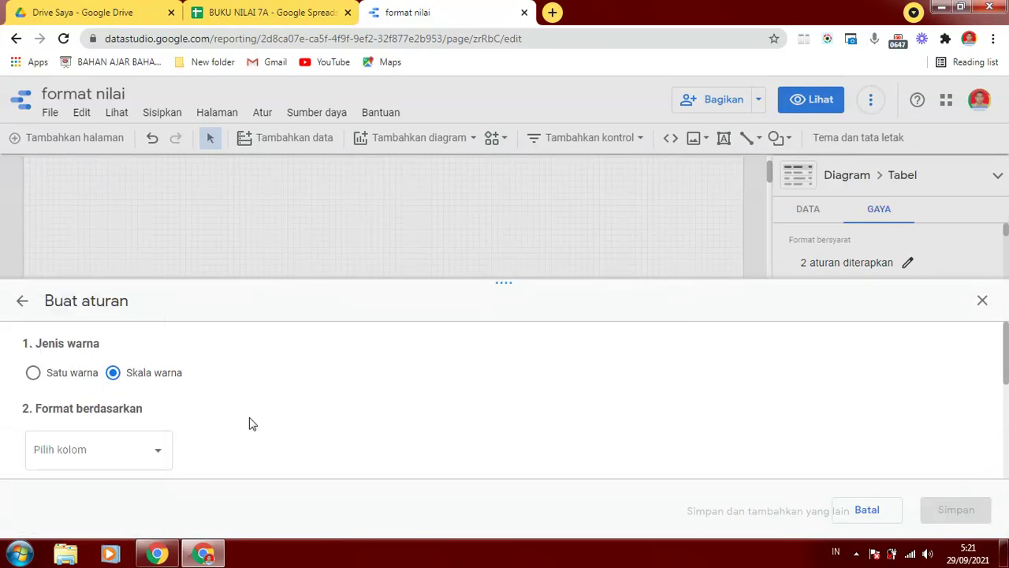
click(33, 373)
Set the rule's condition to rata-rata LEBIH BESAR DARI ATAU SAMA DENGAN with the value 90
scroll(1007, 380, down, 1)
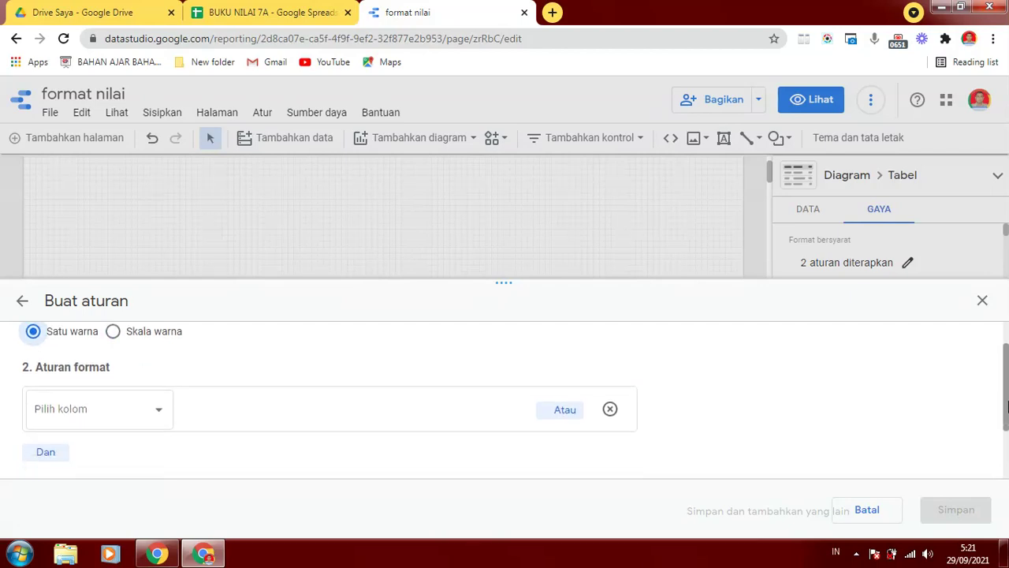
click(154, 389)
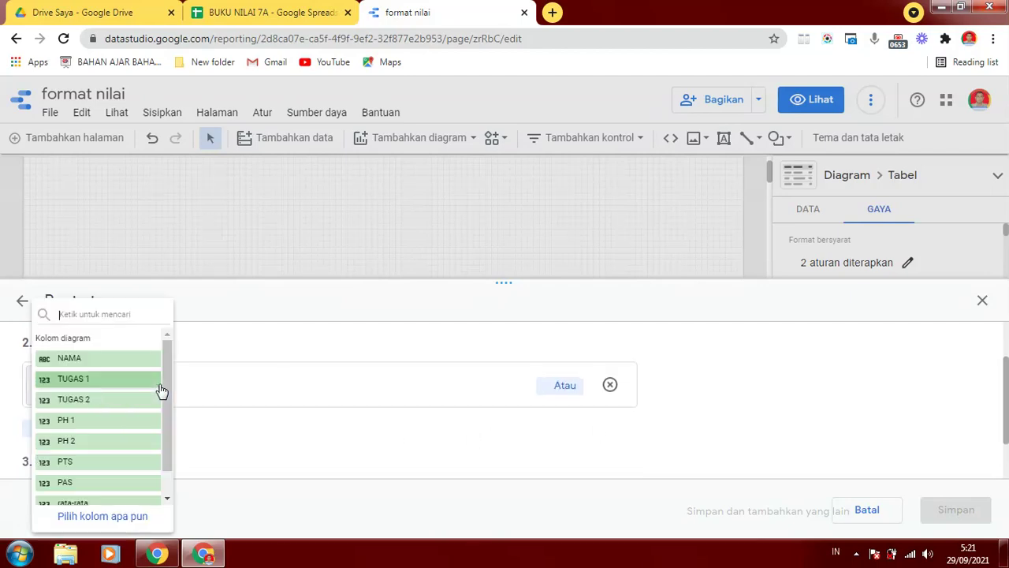
scroll(169, 404, down, 1)
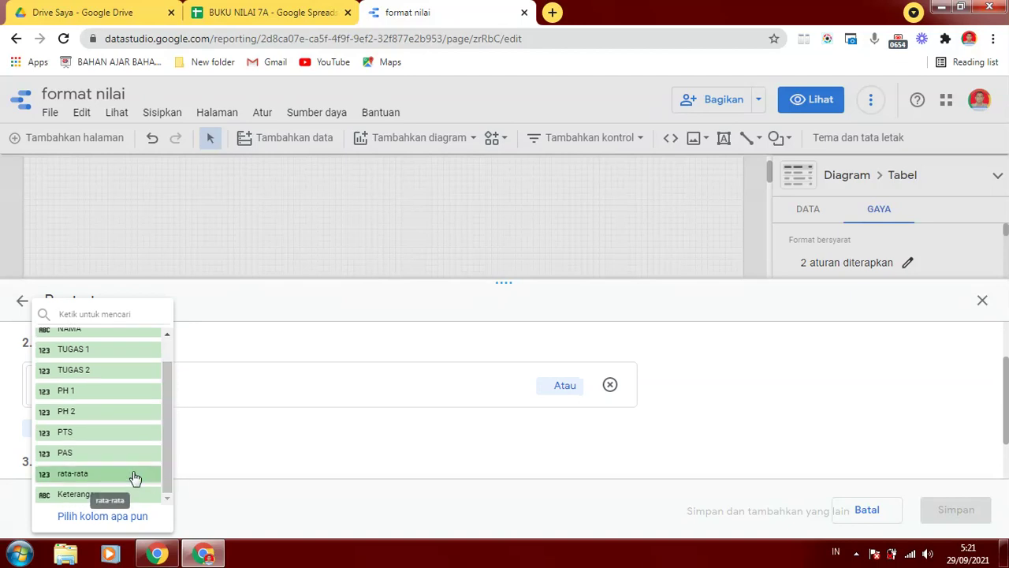
click(85, 475)
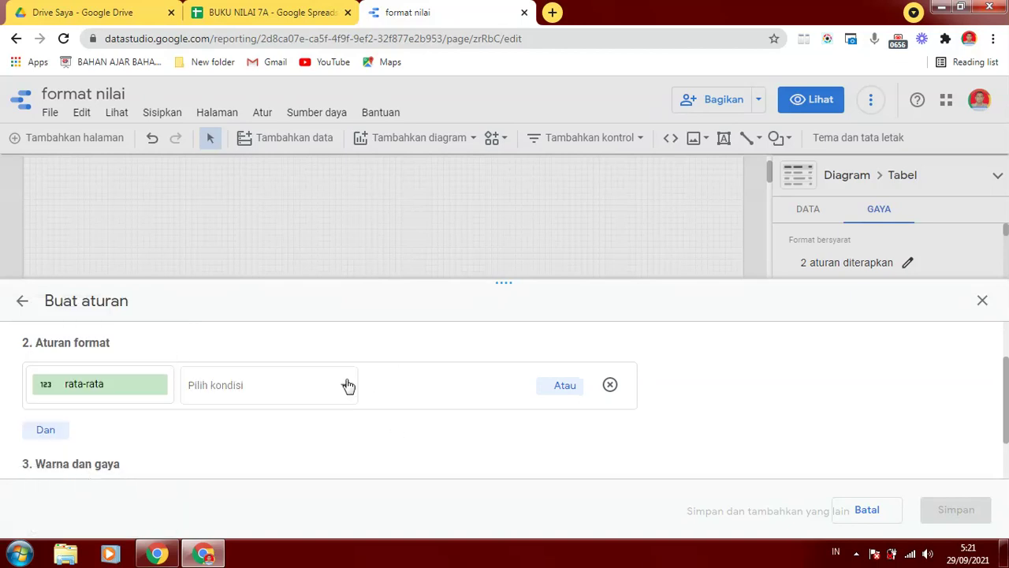
click(348, 384)
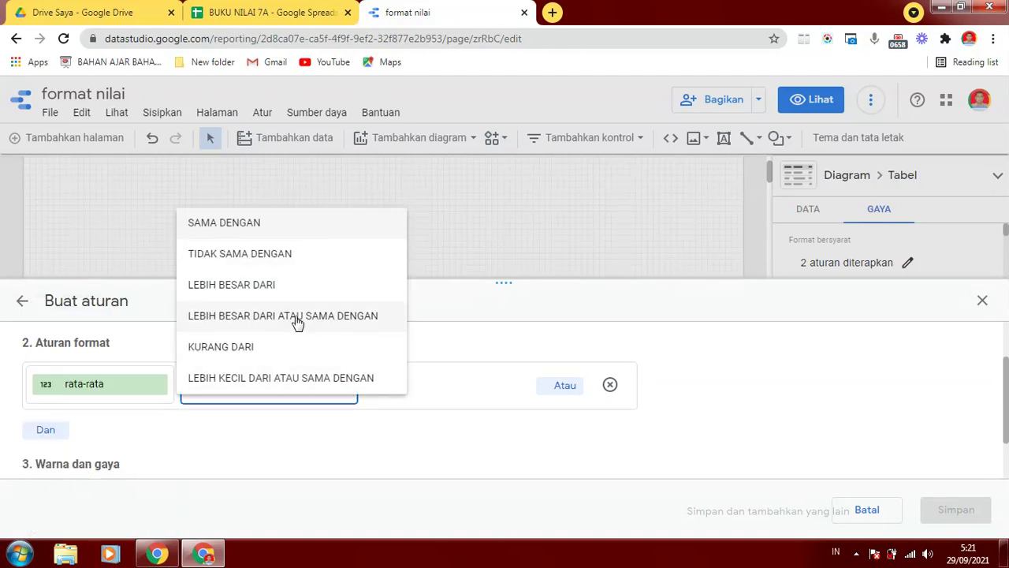
click(298, 317)
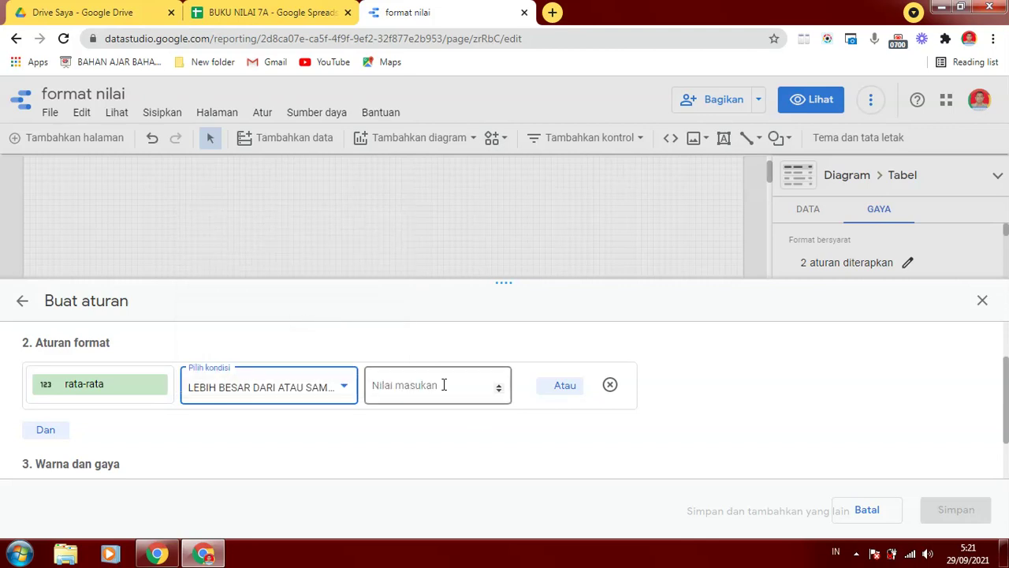
click(444, 384)
text(90)
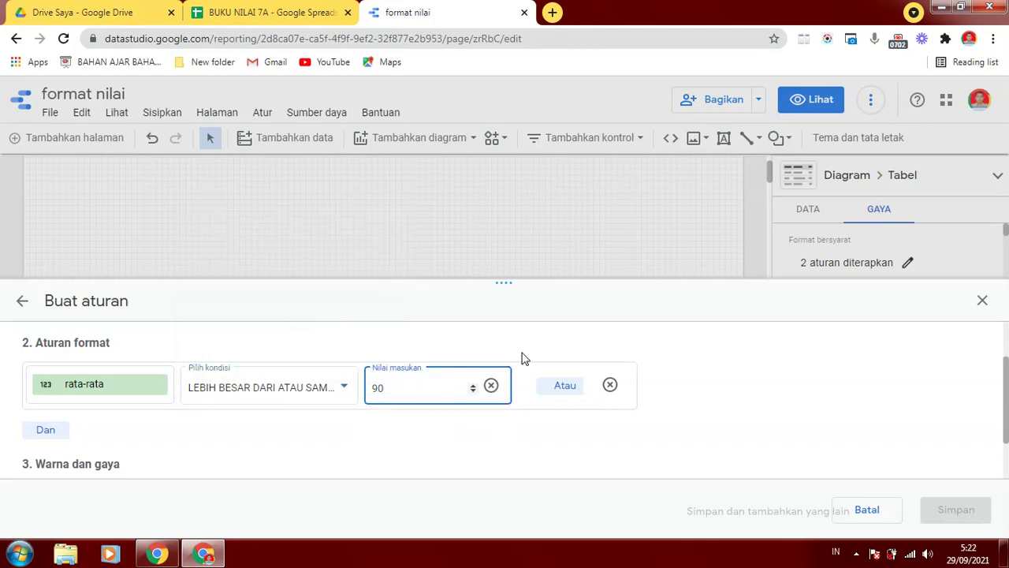
Apply the 90-or-higher rule's style to the rata-rata column instead of the whole row
scroll(1002, 410, down, 1)
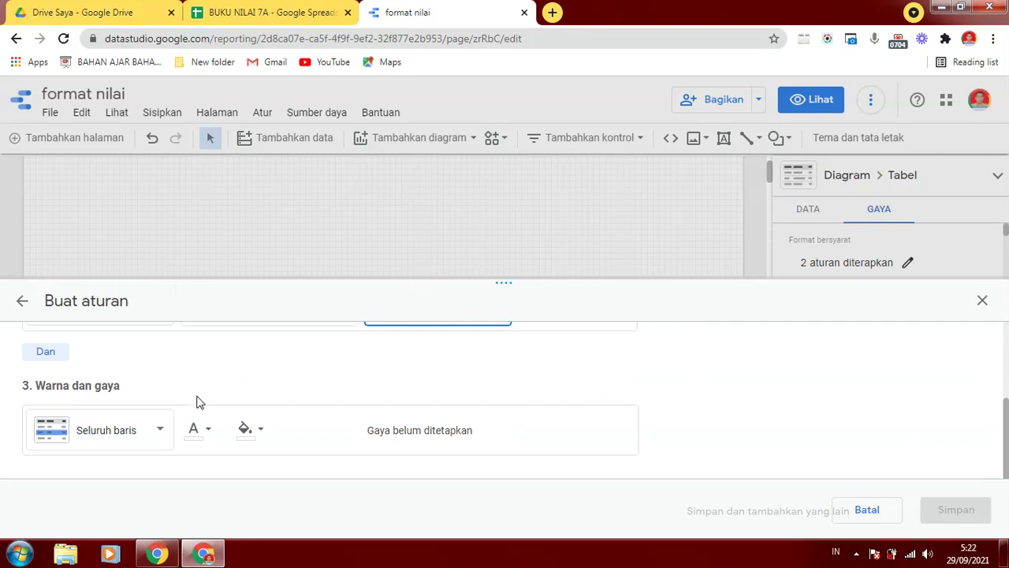
click(157, 430)
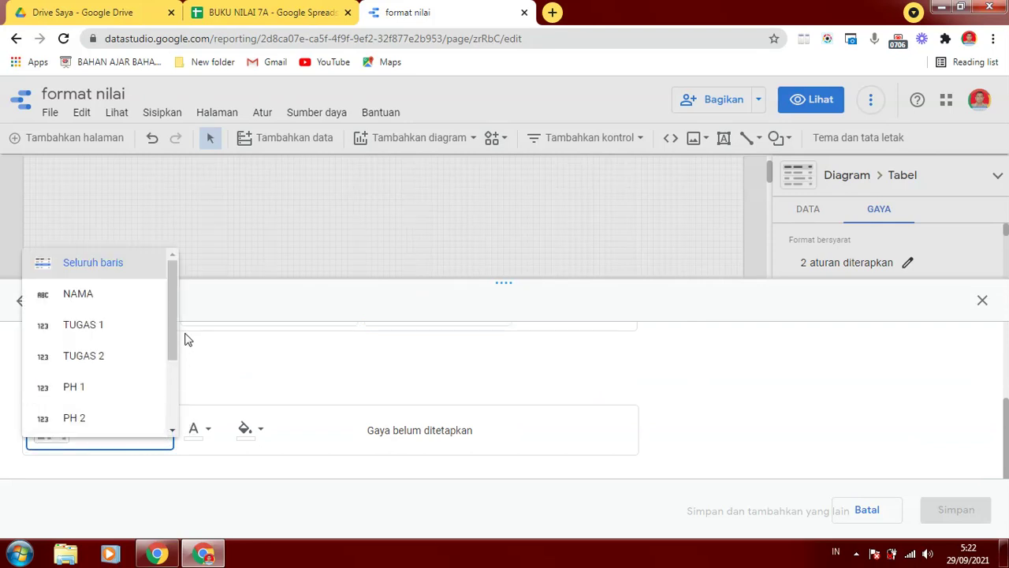
scroll(173, 382, down, 1)
scroll(173, 383, down, 1)
click(90, 387)
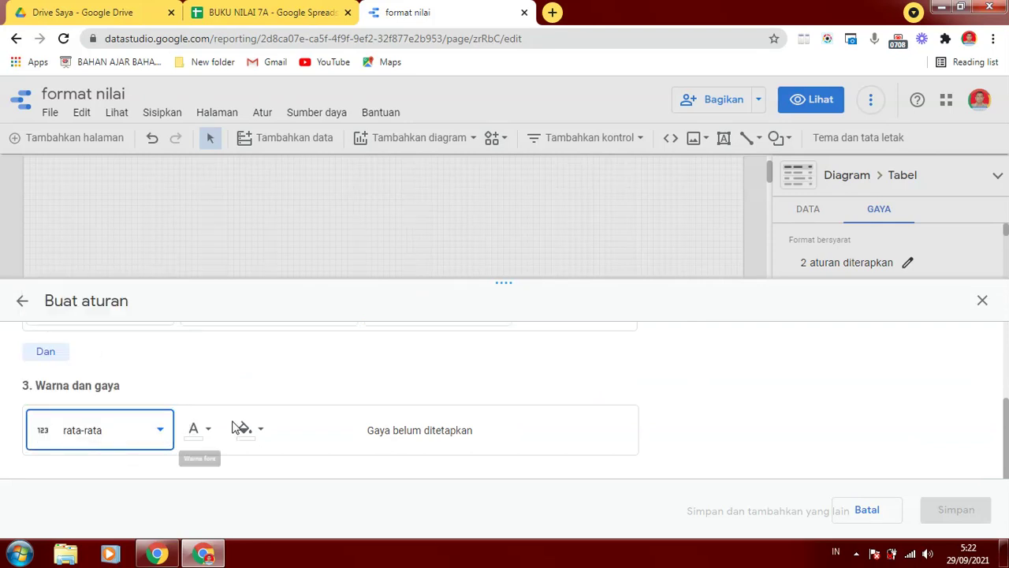
Set the rule's background color to dark pink and save the rule
click(262, 431)
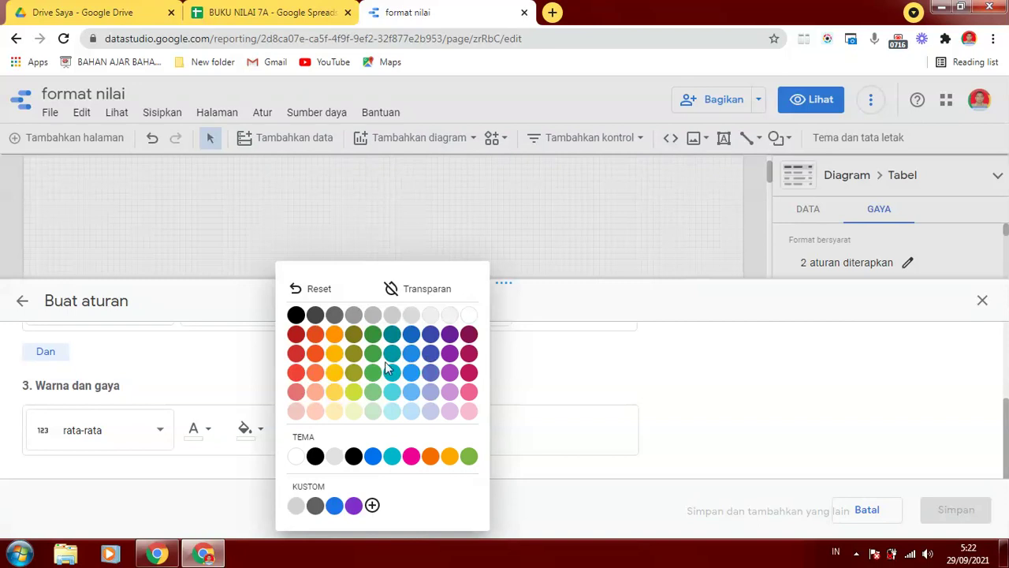
click(468, 356)
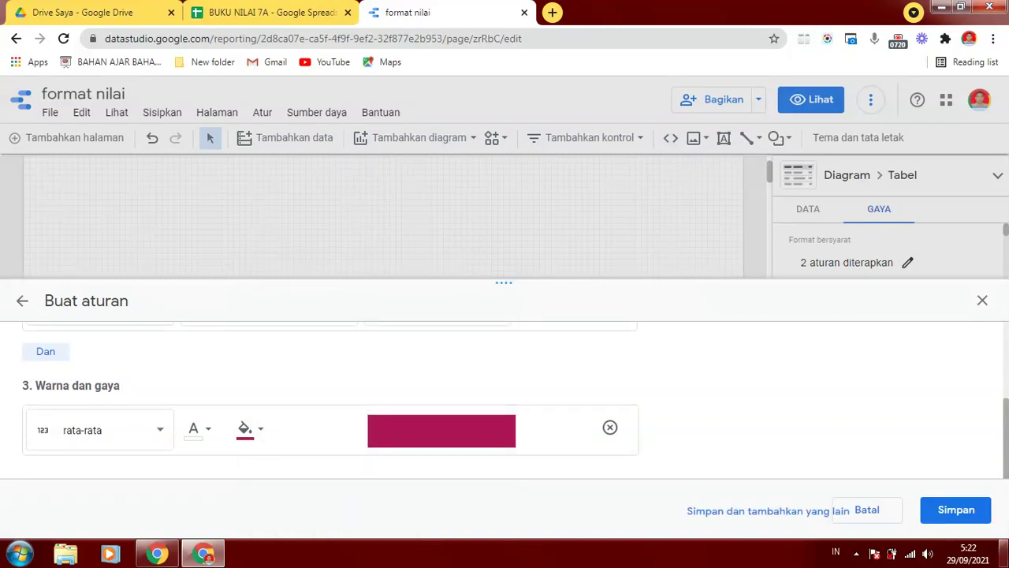
click(971, 511)
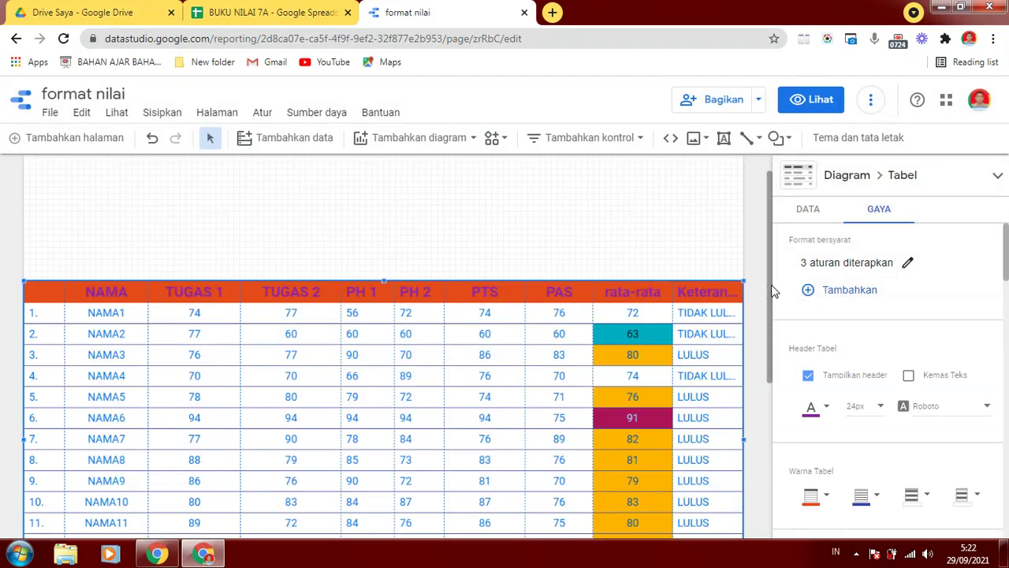
Preview the report in view mode, examine the highlighted averages down the table, and return to editing
scroll(710, 315, down, 3)
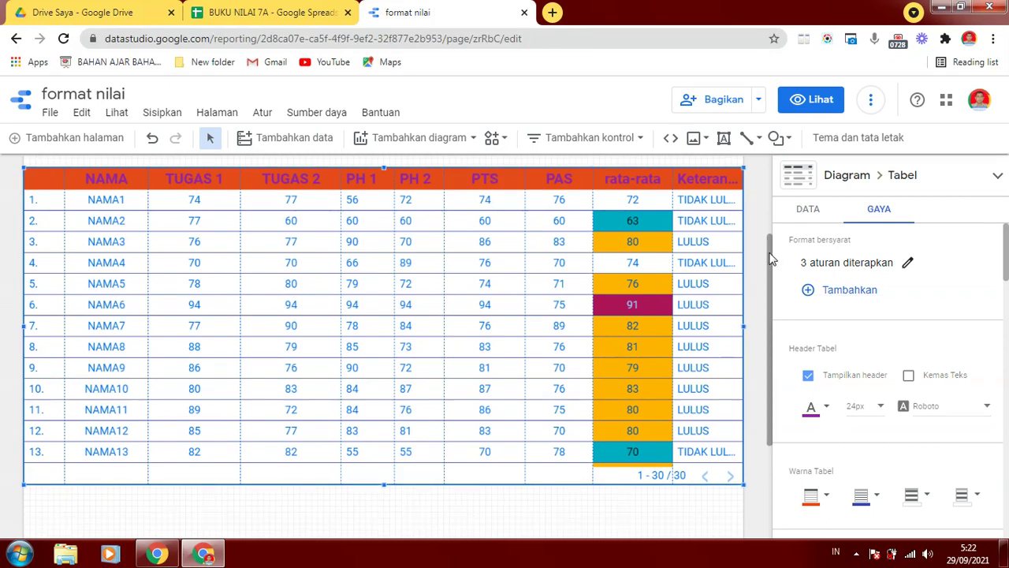
drag(772, 258, 780, 221)
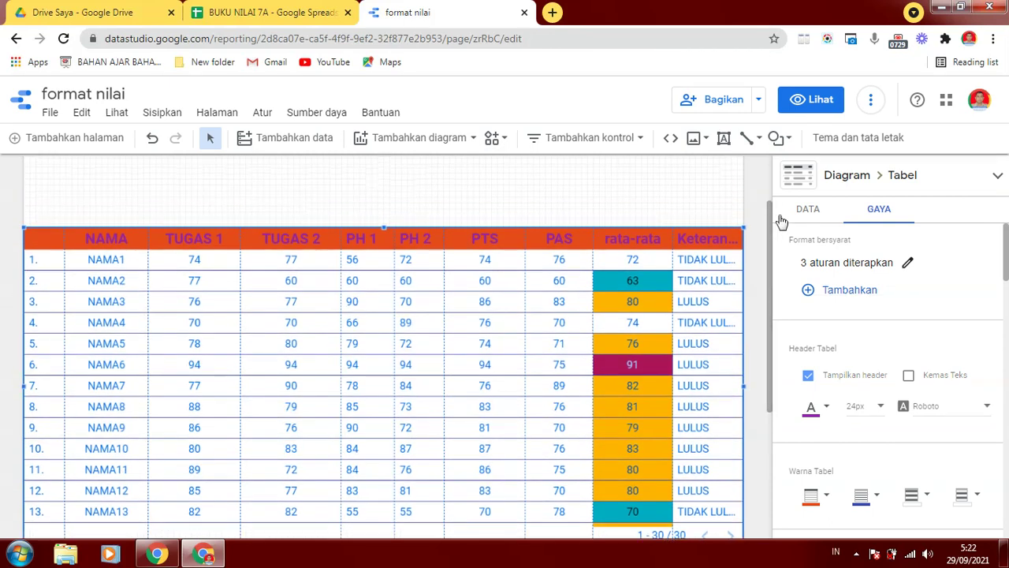
click(812, 106)
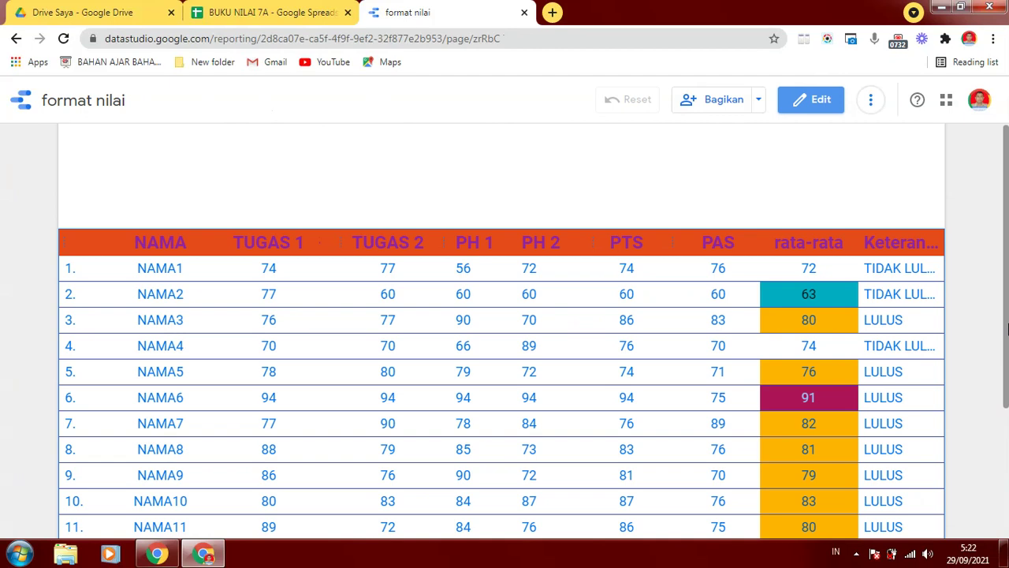
scroll(1004, 302, down, 3)
scroll(993, 331, up, 1)
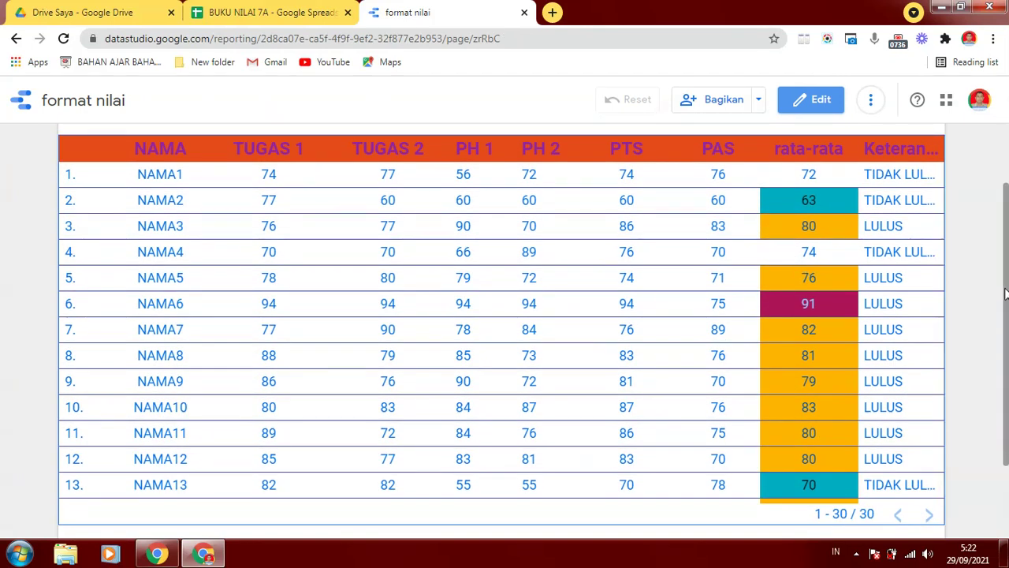
scroll(1006, 195, up, 3)
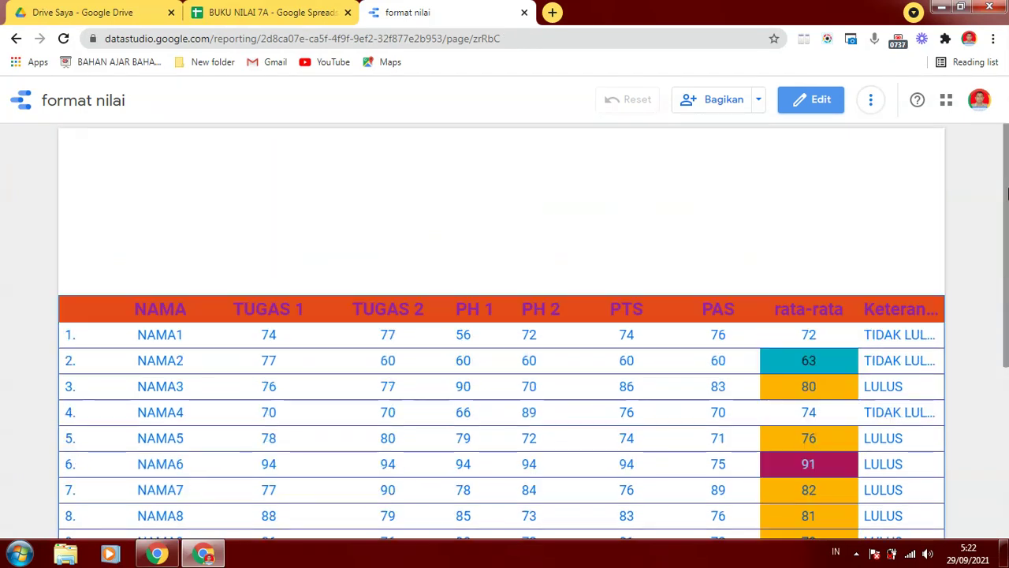
click(804, 105)
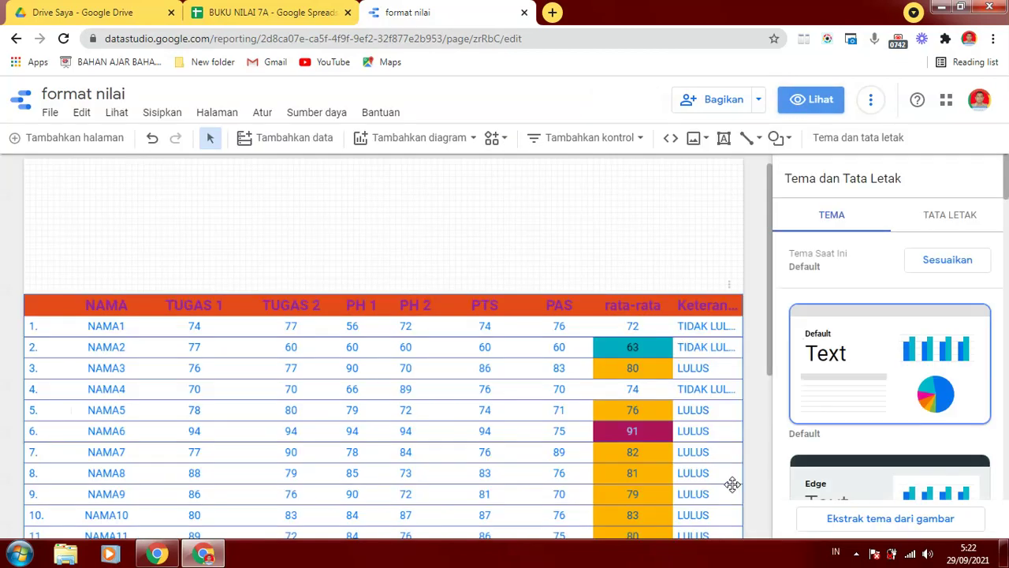
Select the grades table and look over its data source and dimensions
click(637, 320)
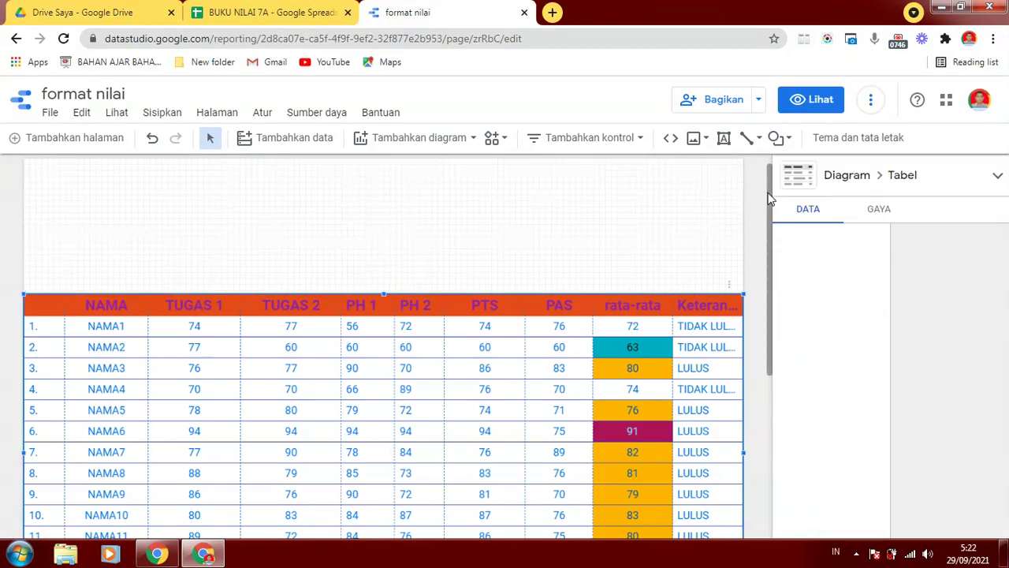
scroll(749, 252, down, 1)
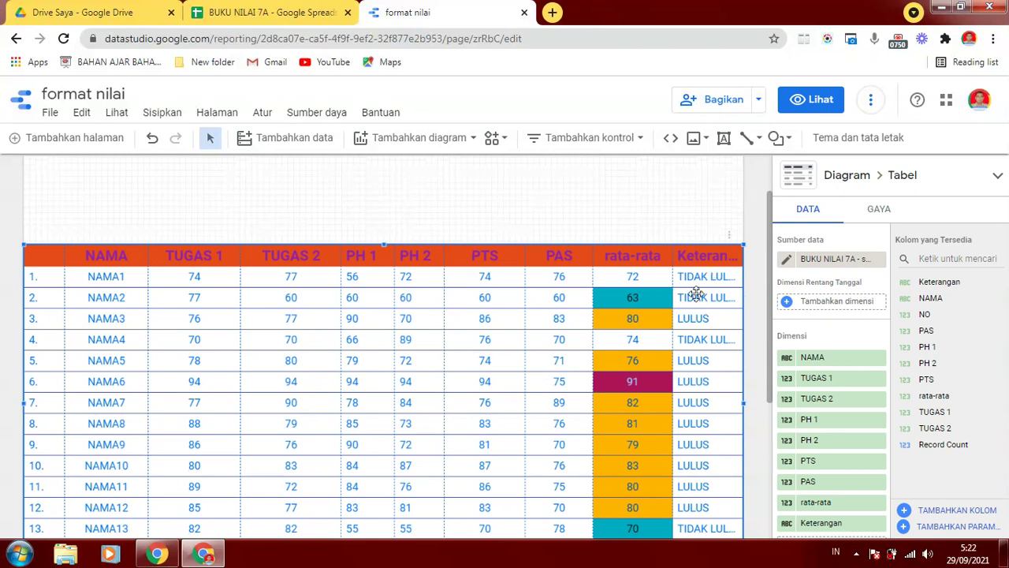
drag(813, 530, 808, 525)
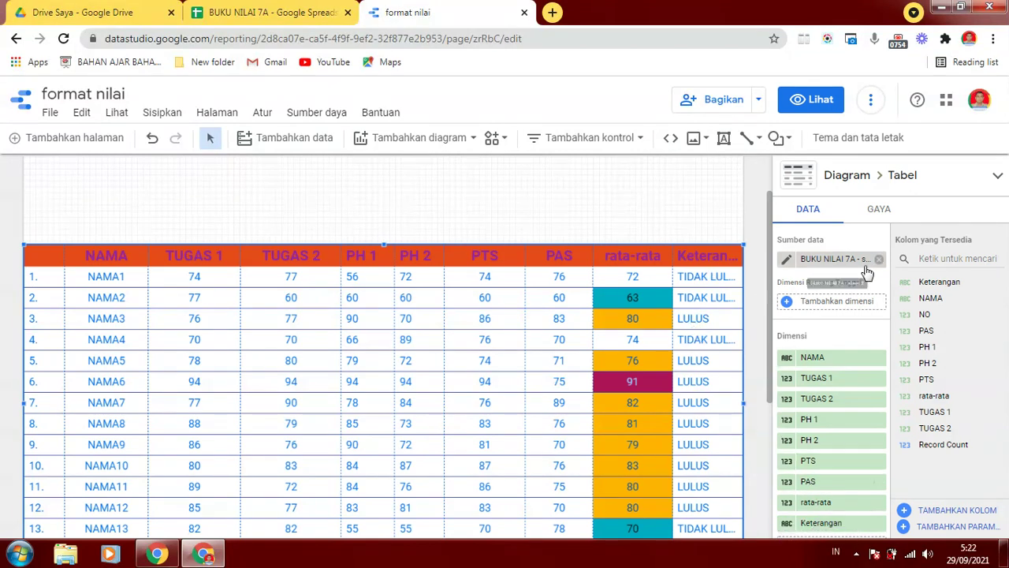
Start another conditional formatting rule in the grades table's style settings
click(879, 210)
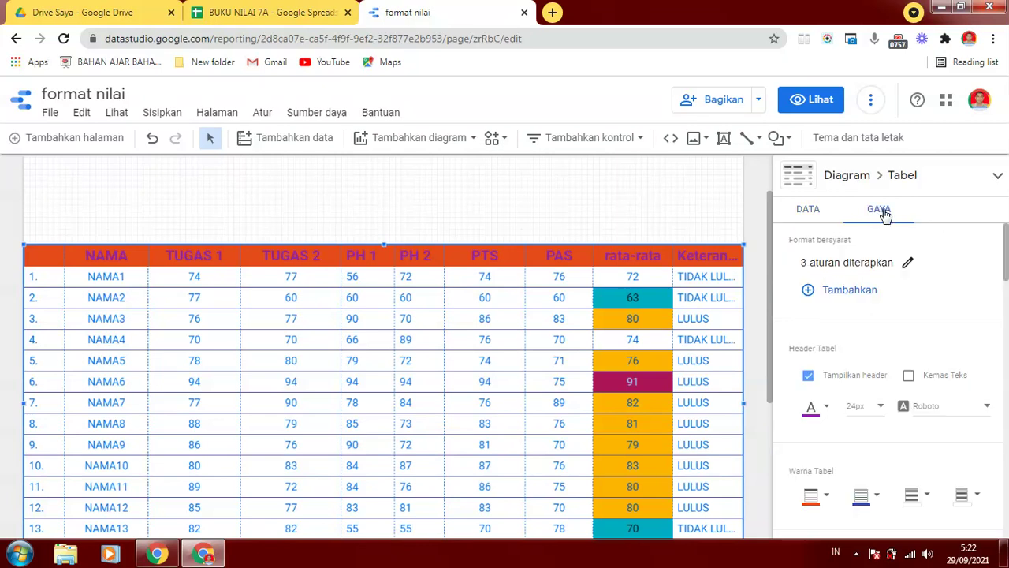
click(843, 292)
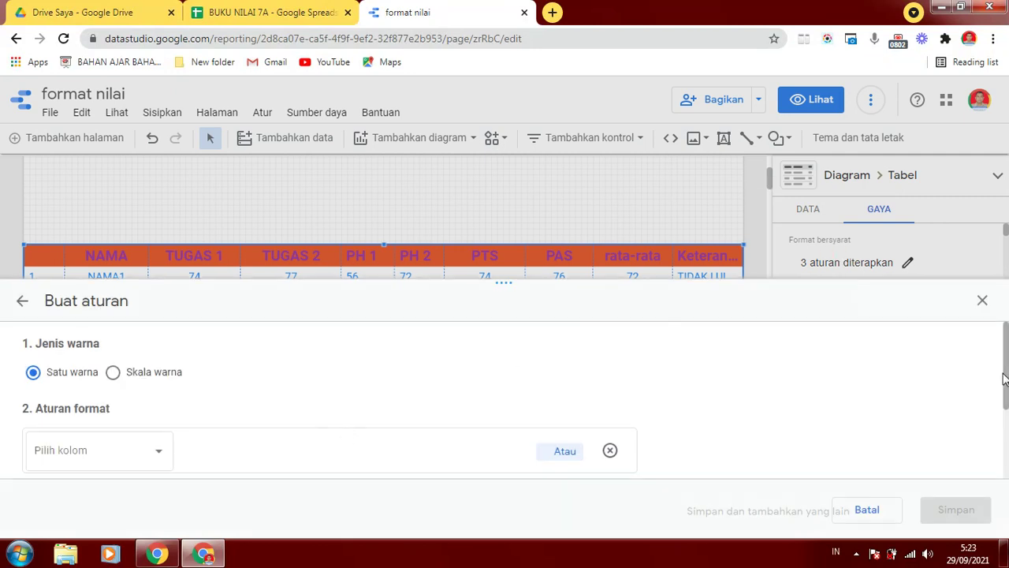
mouse_move(1006, 367)
mouse_down()
mouse_move(1006, 414)
mouse_move(1007, 386)
mouse_up()
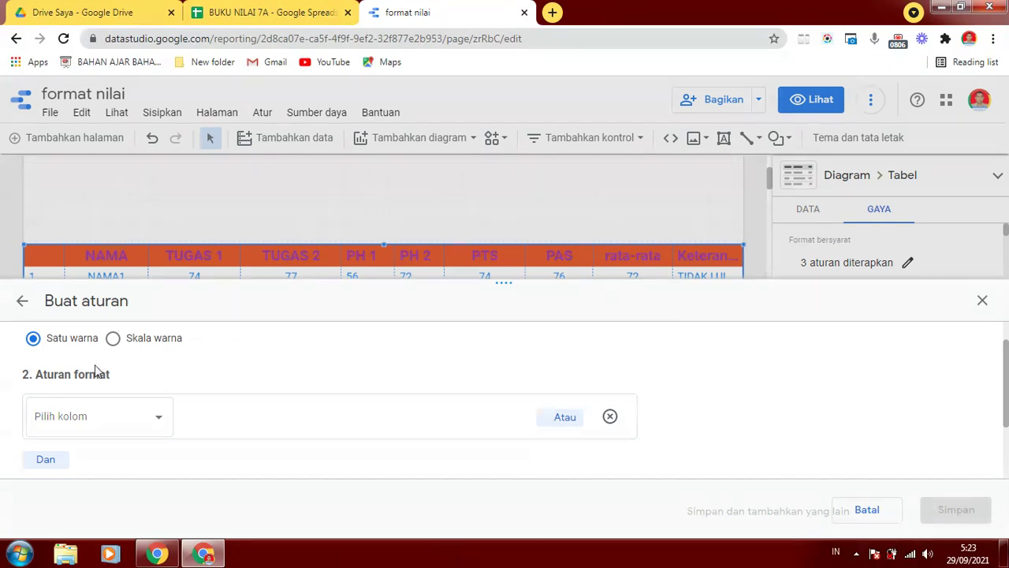
click(112, 338)
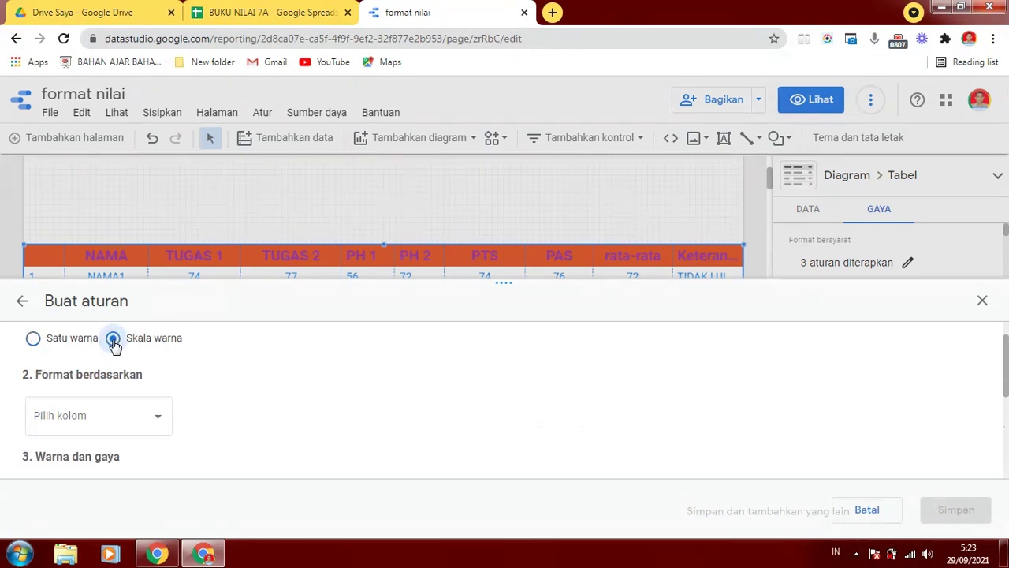
click(157, 422)
click(221, 364)
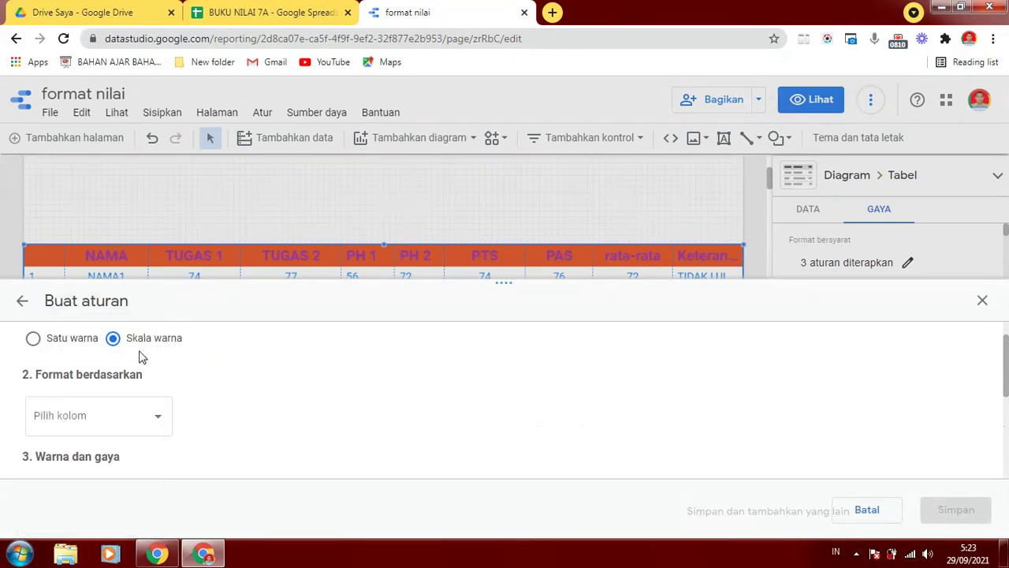
click(33, 338)
Set the single-color rule's condition to Keterangan SAMA DENGAN "LULUS"
click(157, 418)
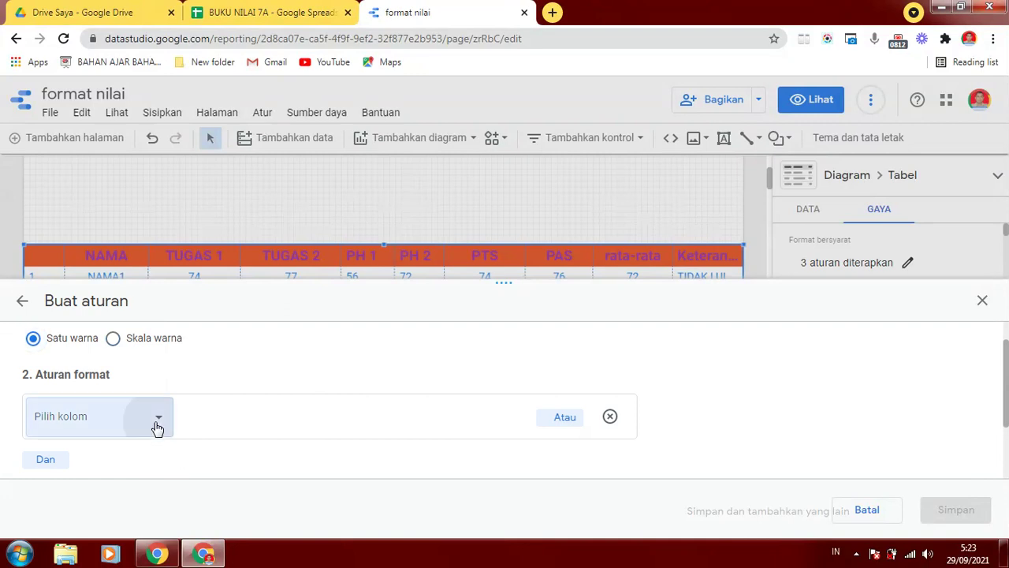
scroll(172, 385, down, 2)
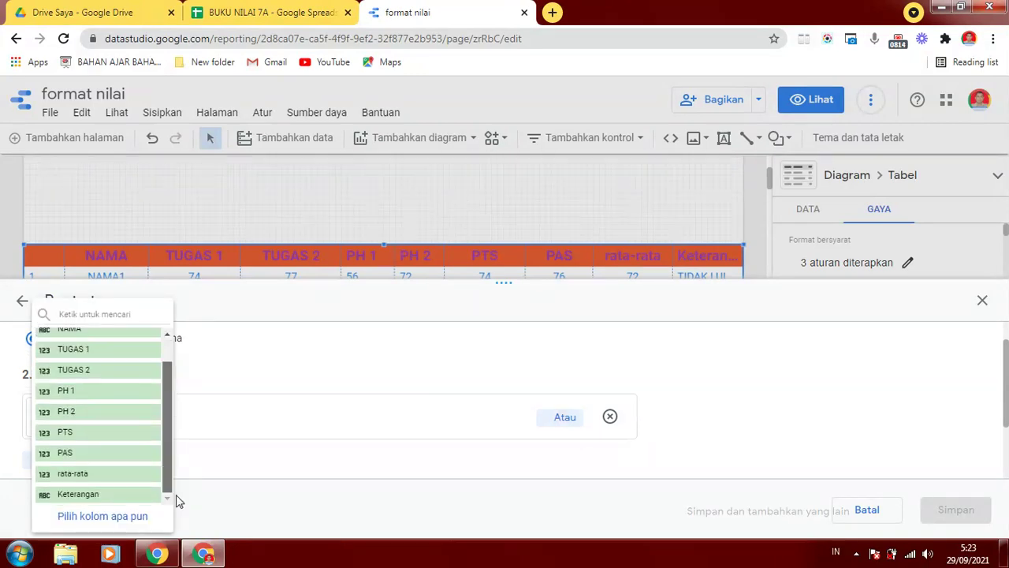
click(78, 495)
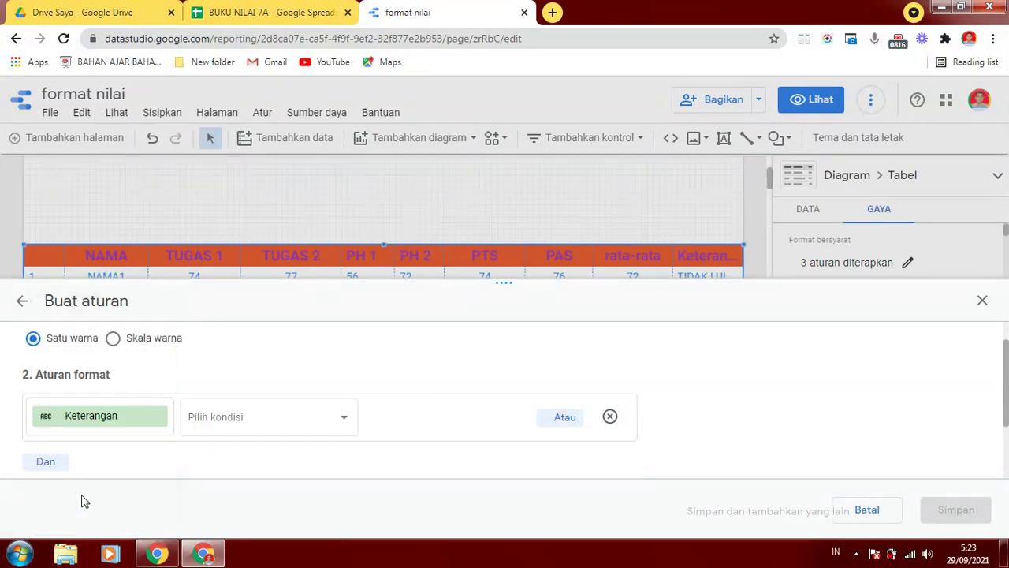
click(345, 422)
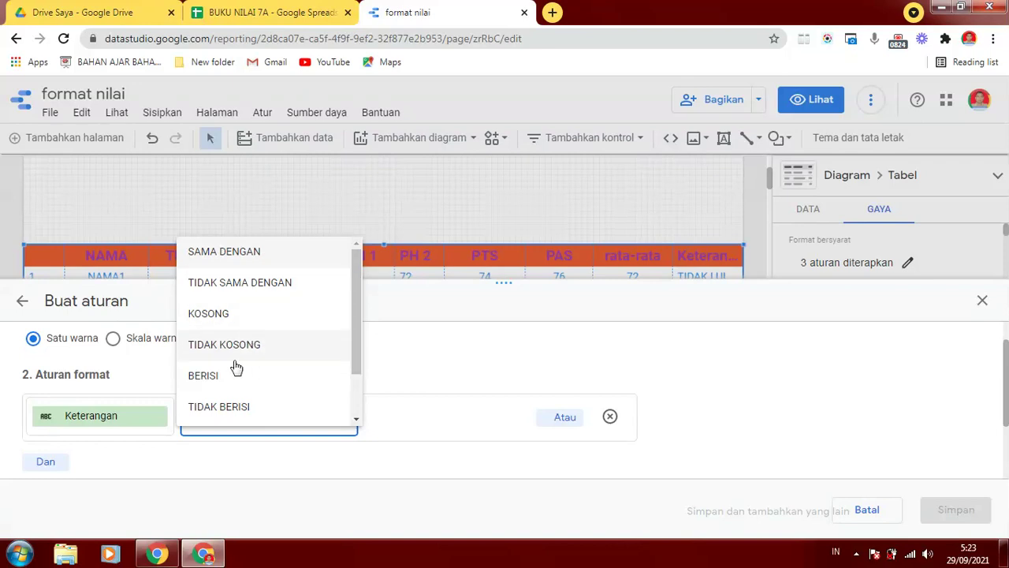
drag(356, 355, 363, 331)
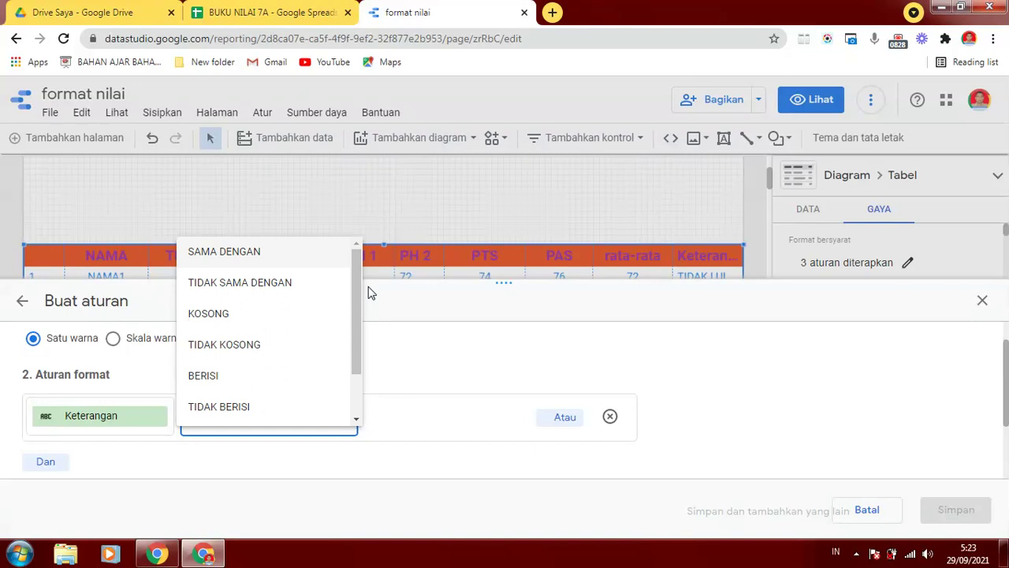
click(225, 259)
click(410, 420)
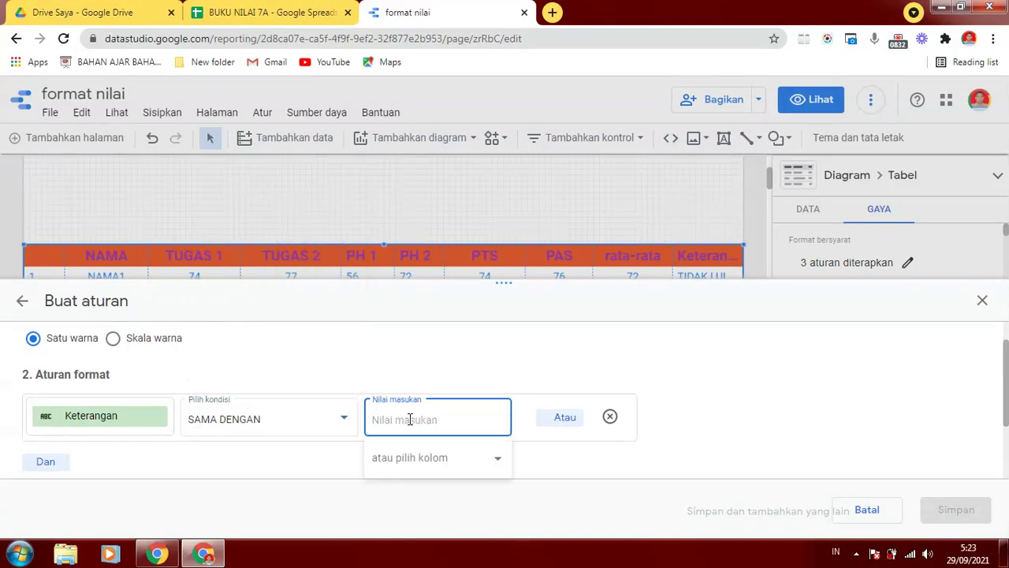
text(LULUS)
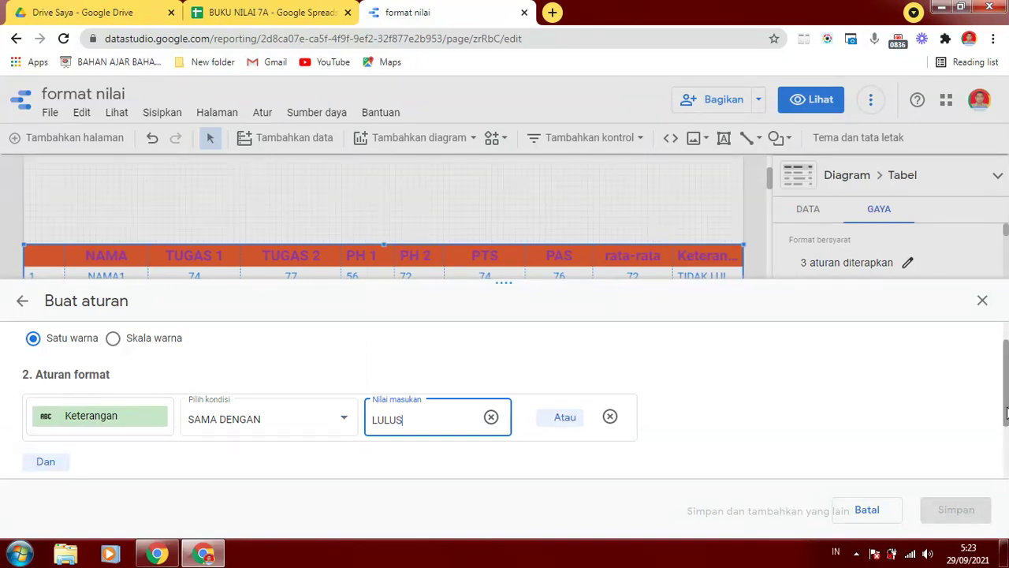
Try green and amber as the whole-row background color of the LULUS rule
drag(1006, 377, 1006, 445)
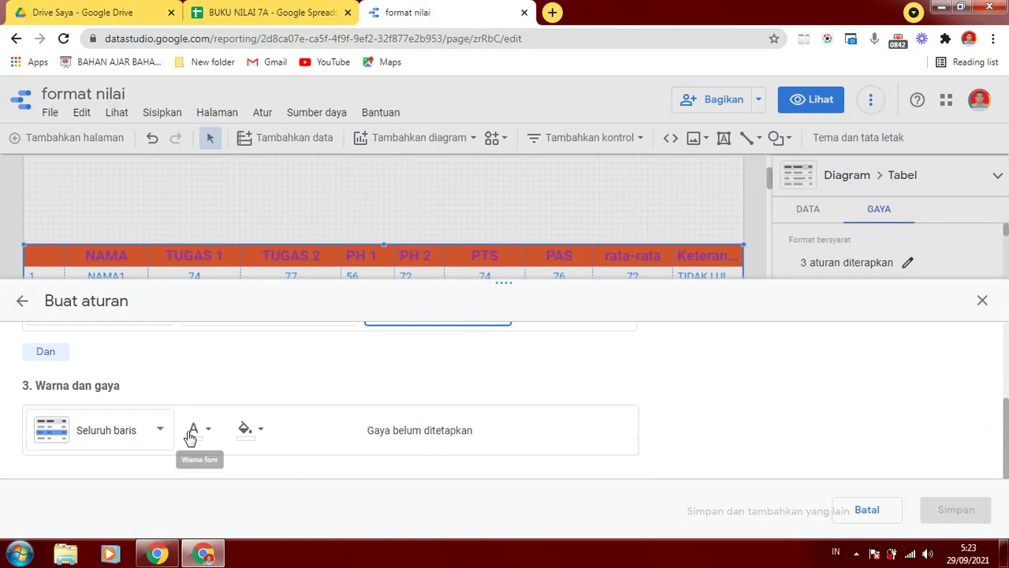
click(260, 430)
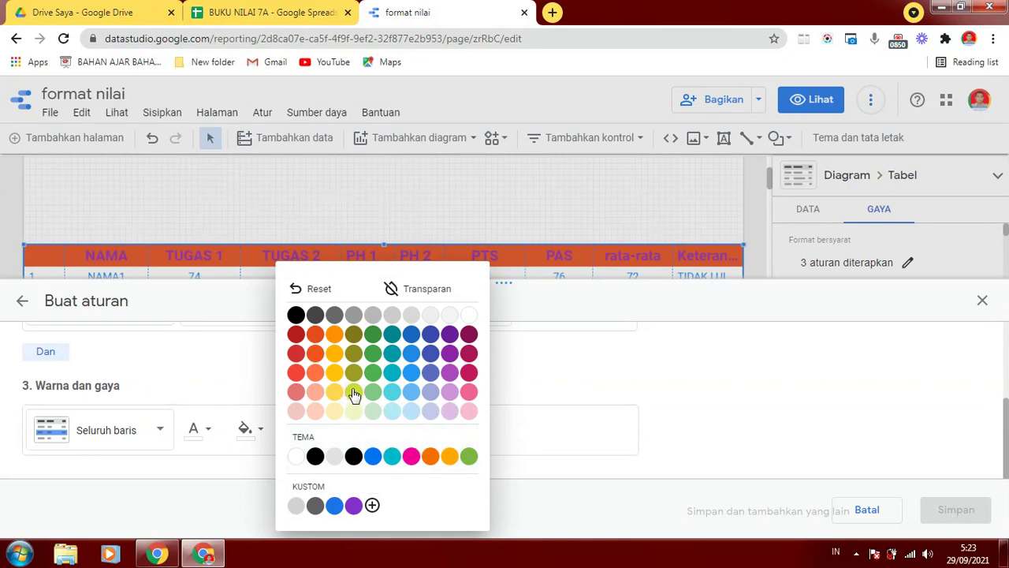
click(469, 458)
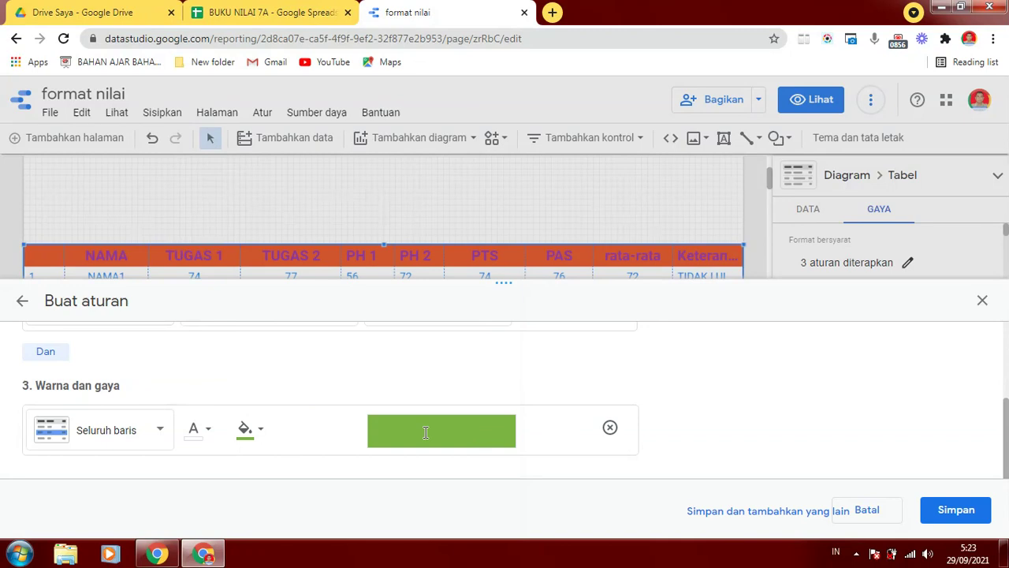
click(261, 431)
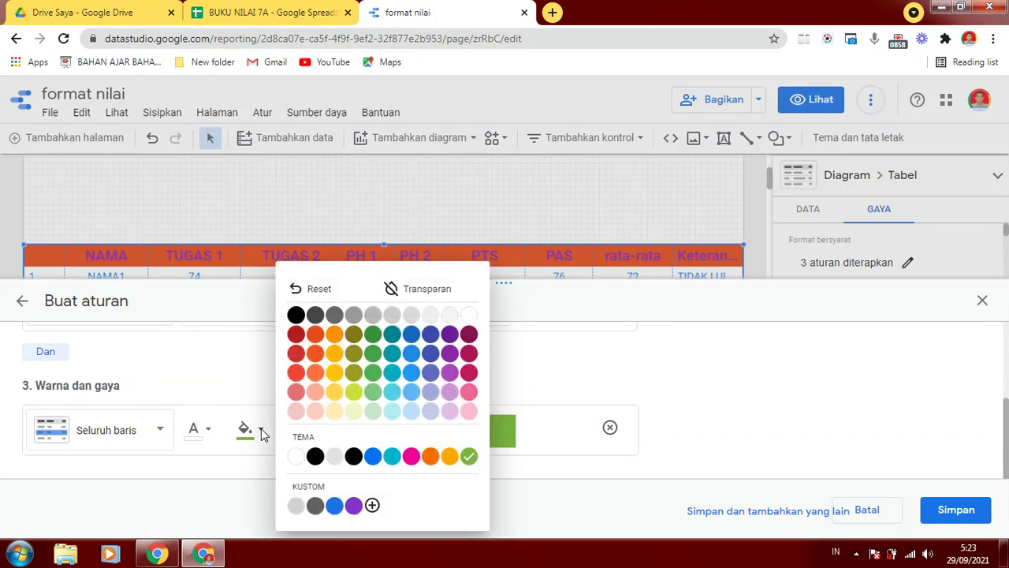
click(335, 373)
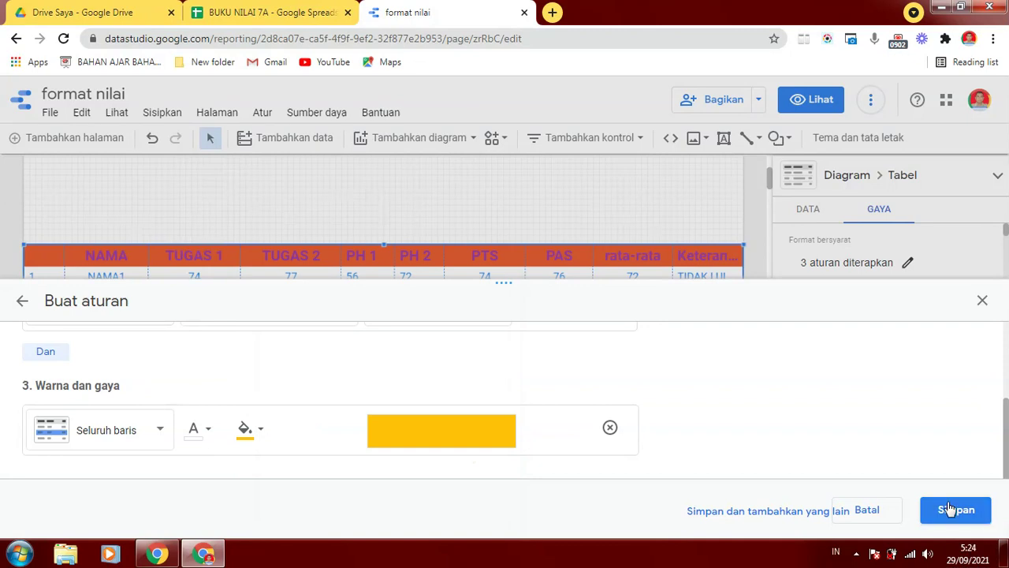
Set the LULUS rule's whole-row background color to lime and save the rule
click(261, 430)
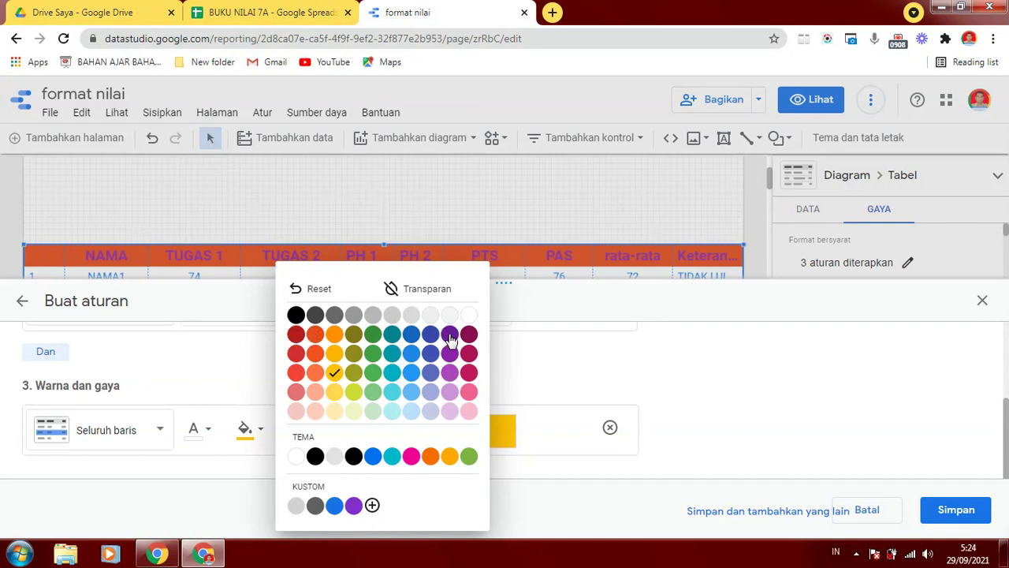
click(352, 392)
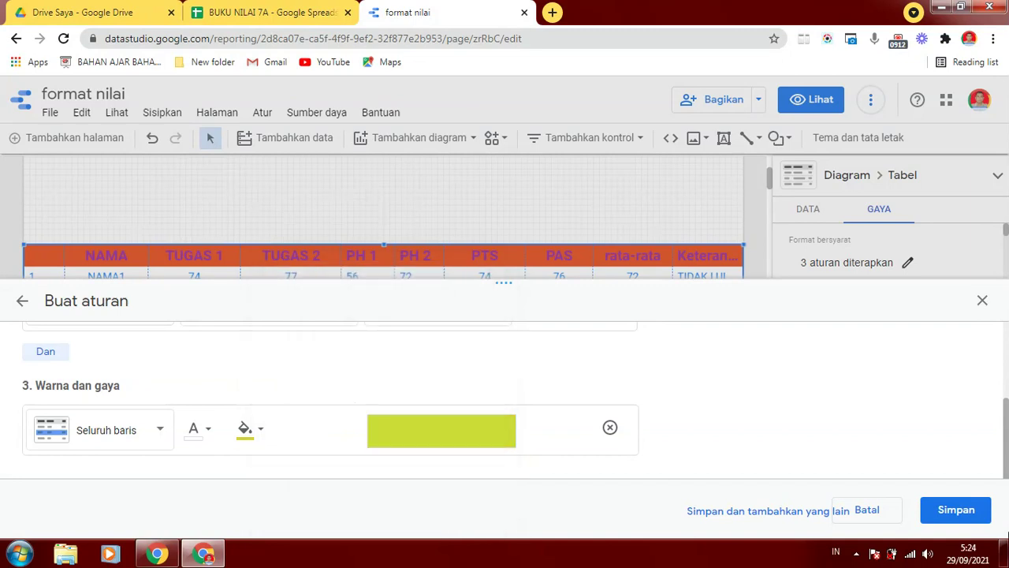
click(938, 516)
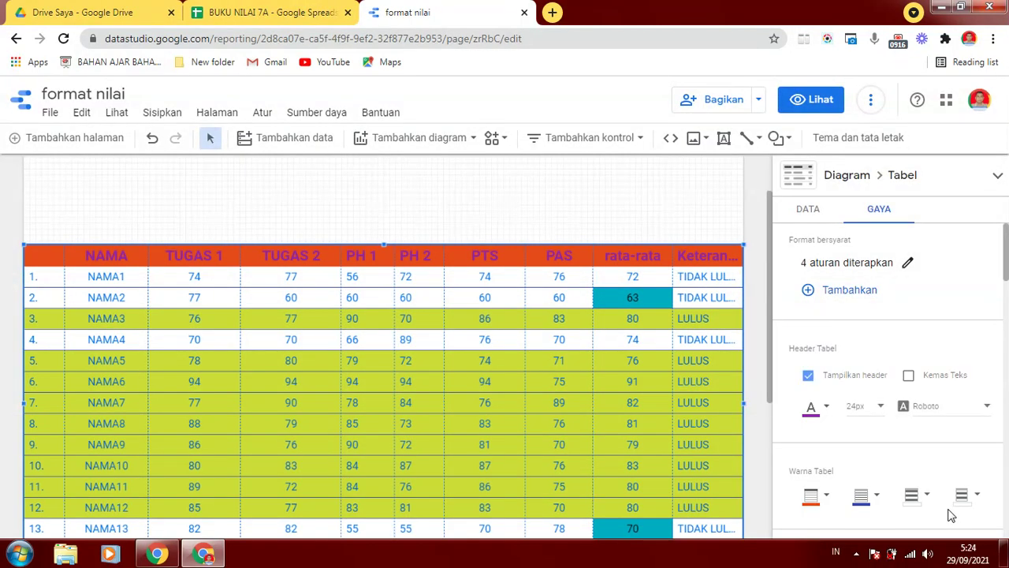
Examine the LULUS row highlighting down the grades table, both in the editor and in the report's view mode
drag(772, 298, 793, 317)
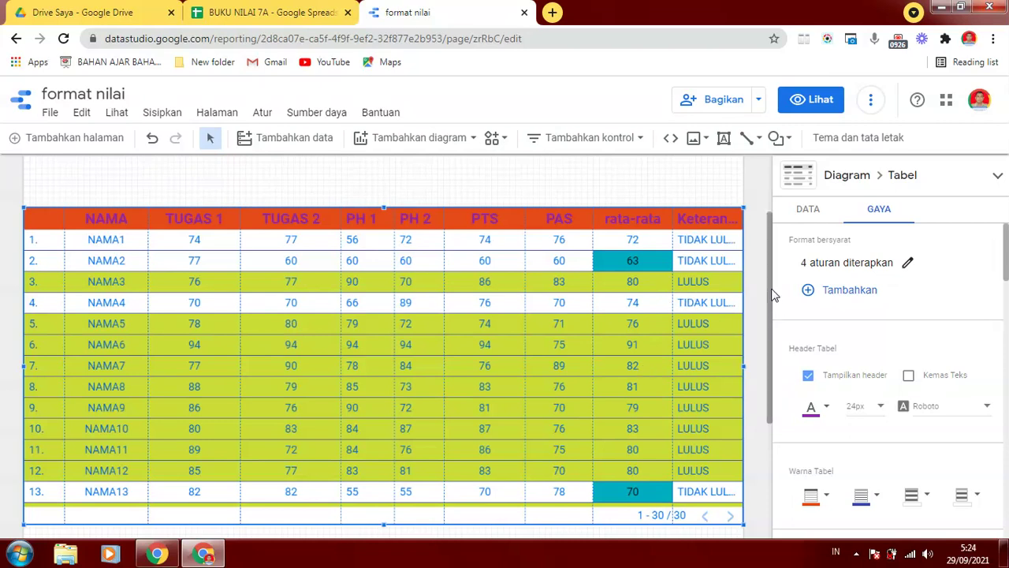
drag(773, 294, 766, 309)
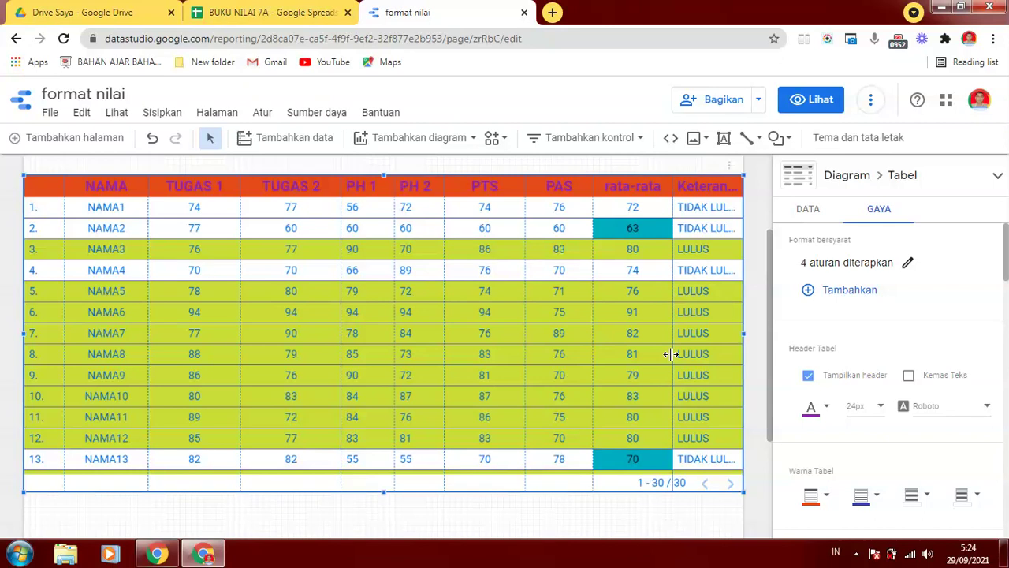
scroll(1007, 248, down, 1)
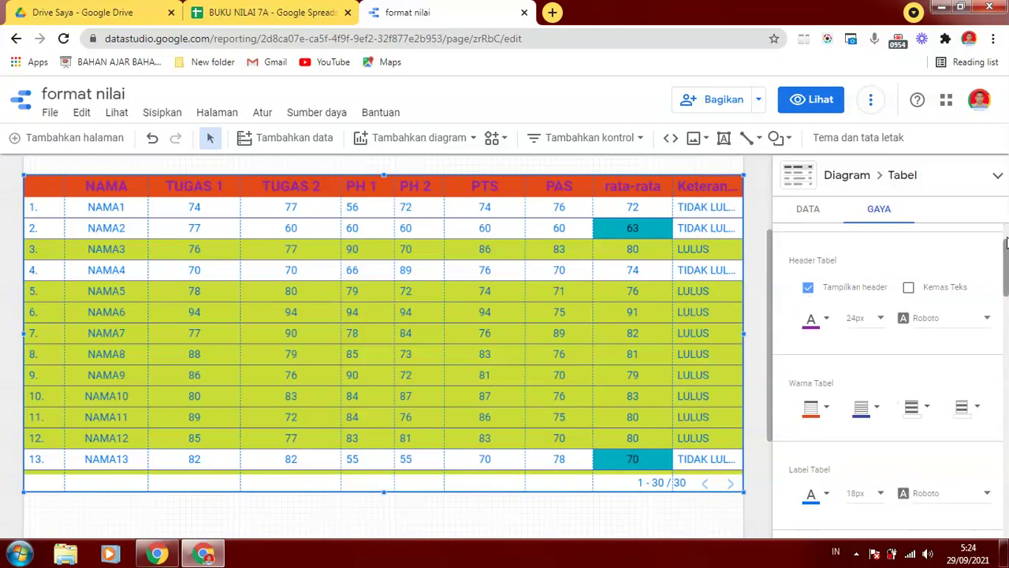
click(657, 193)
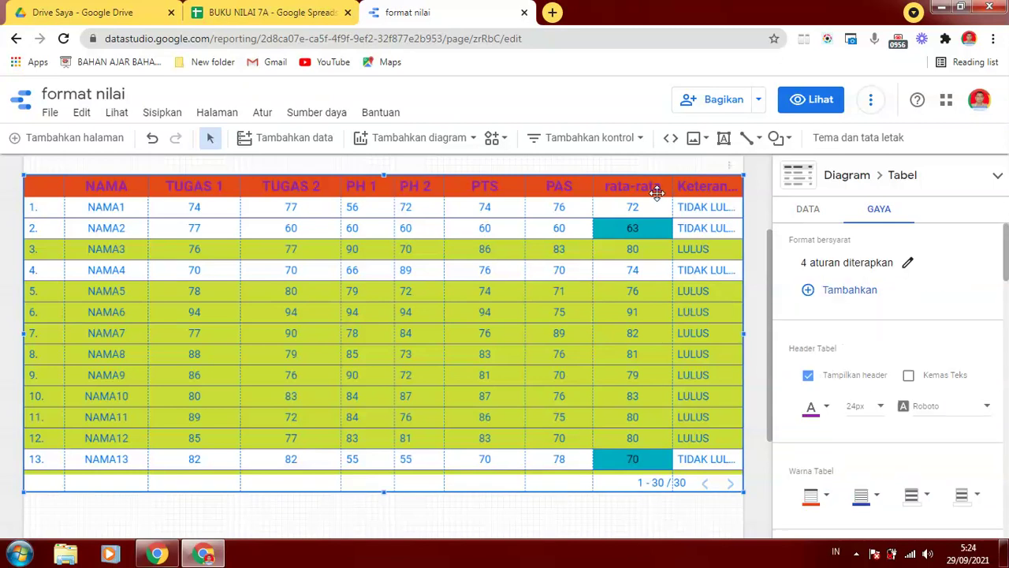
click(817, 104)
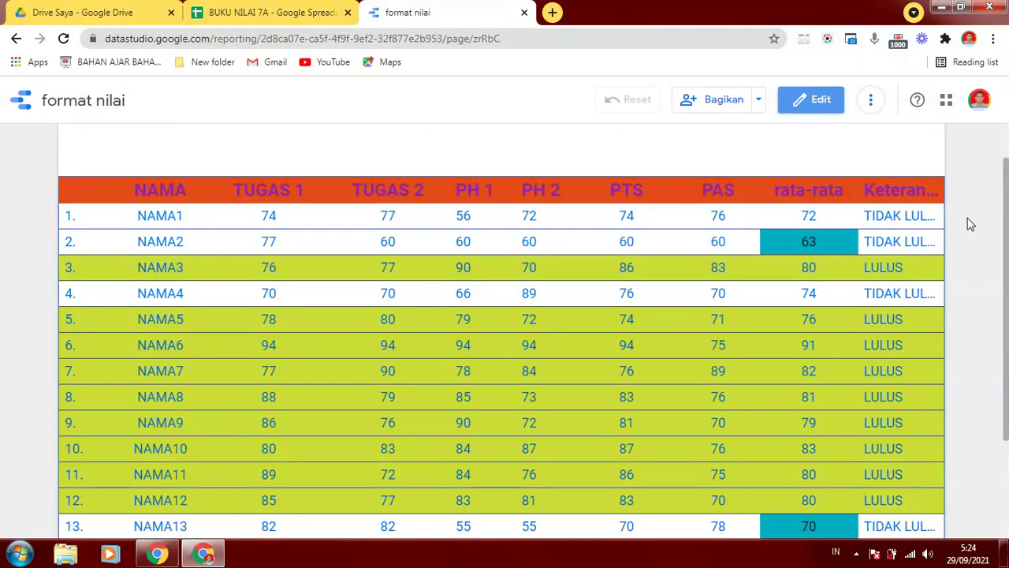
drag(940, 259, 963, 325)
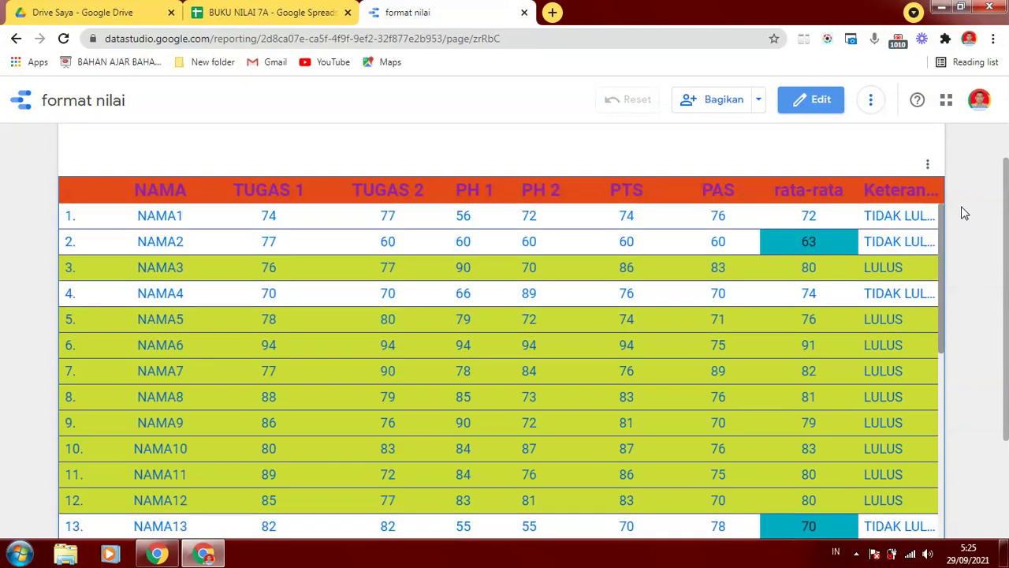
mouse_move(964, 213)
mouse_down()
mouse_move(958, 520)
mouse_move(952, 226)
mouse_up()
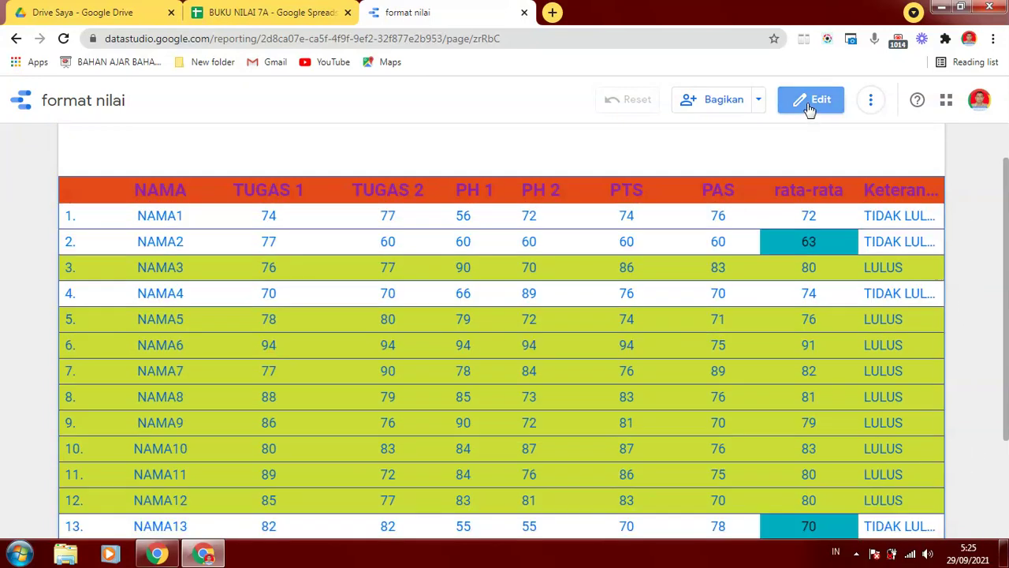